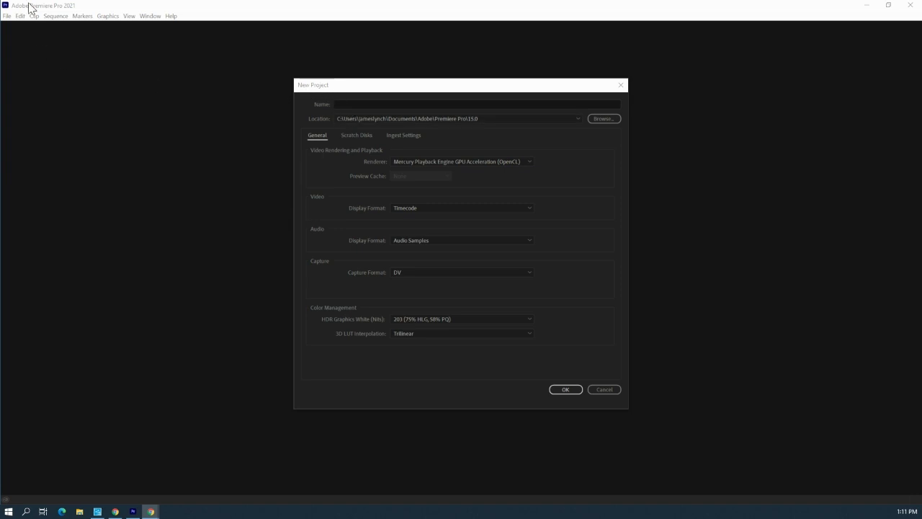
Create a new project named Challenge 3 in the default location
left_click(350, 104)
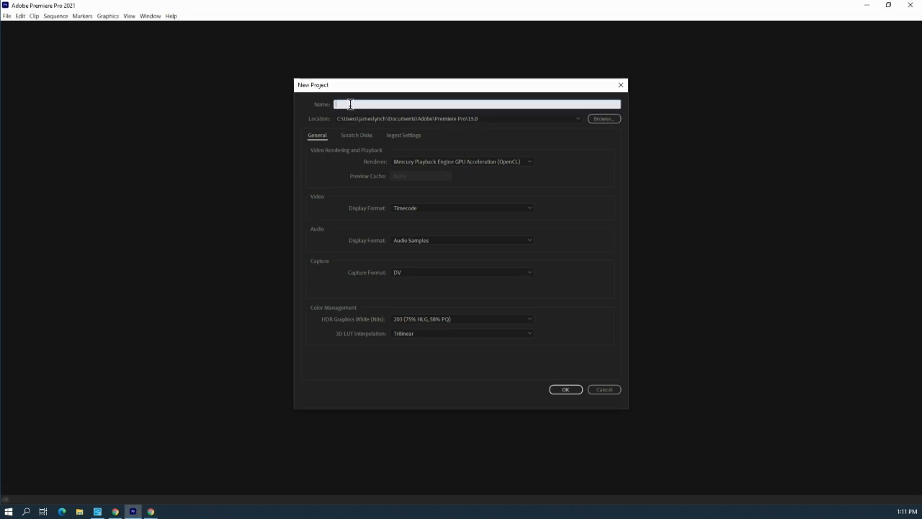
type("Chai")
left_click(564, 390)
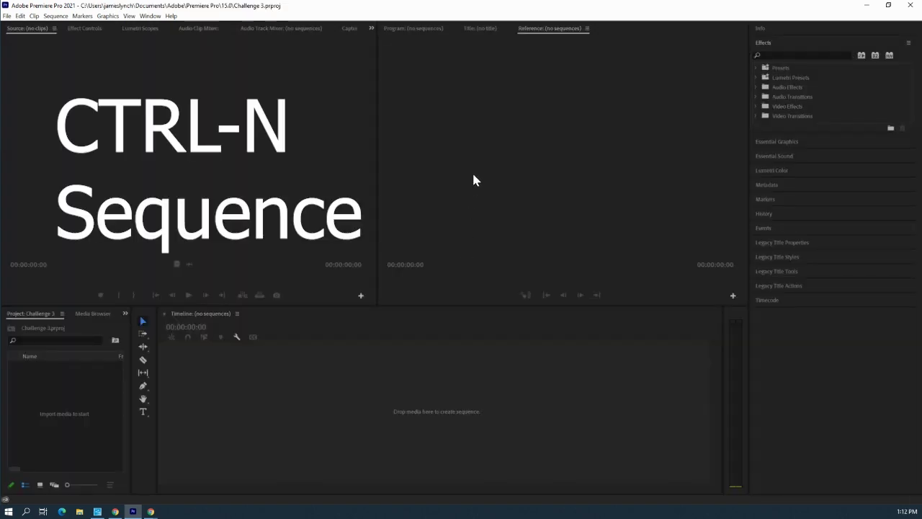
Create a new sequence from the ARRI 1080p 23.976 preset, keeping the default sequence name
left_click(293, 98)
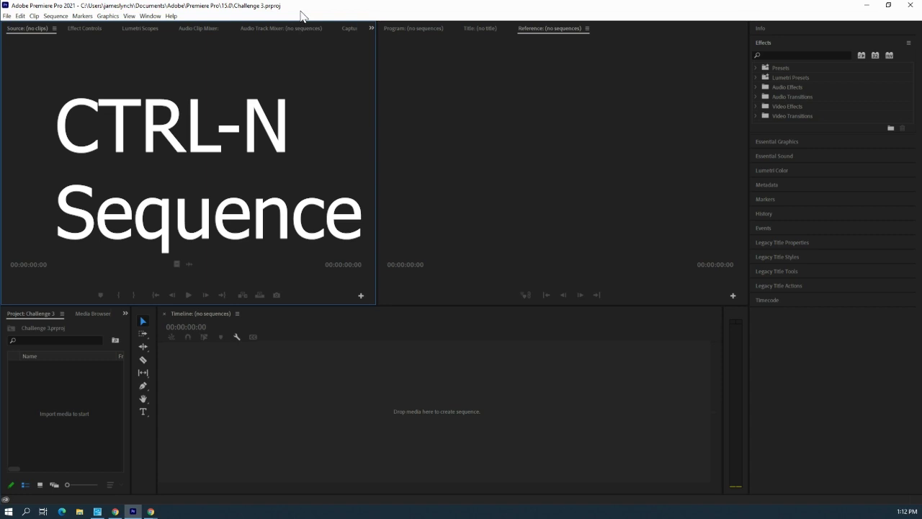
key("ctrl+n")
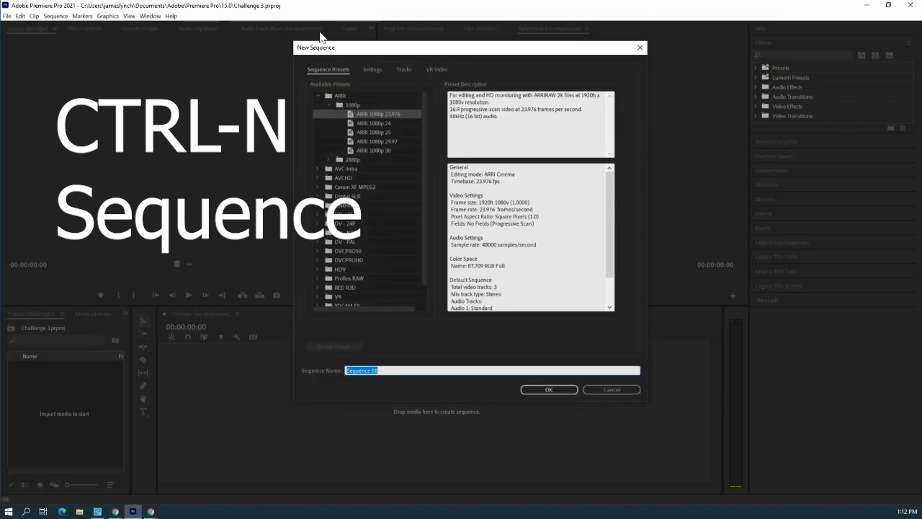
left_click(362, 114)
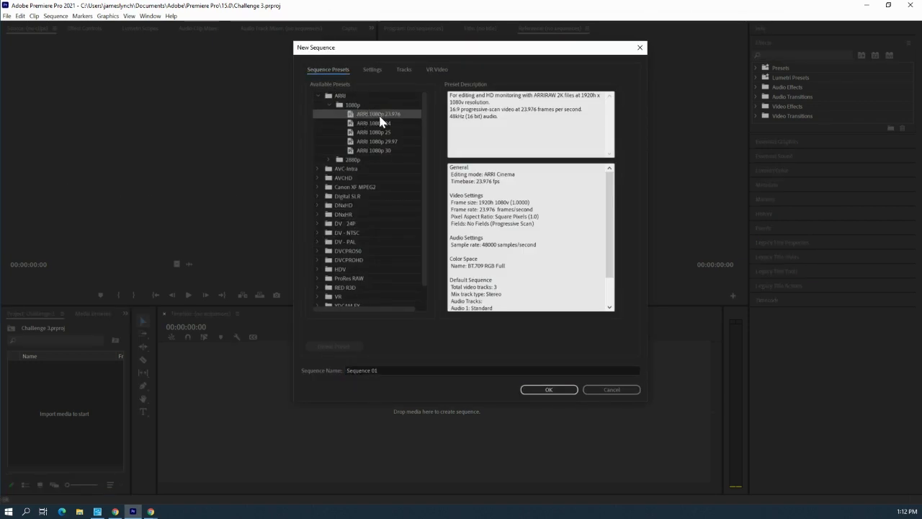
left_click(544, 393)
left_click(552, 389)
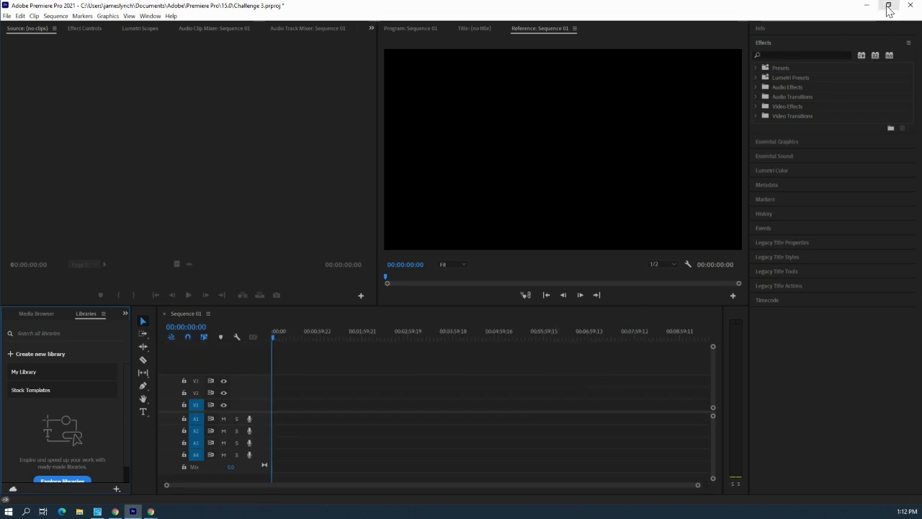
Shrink the editor window to reveal the desktop and open the Challenge 3 folder
left_click(888, 7)
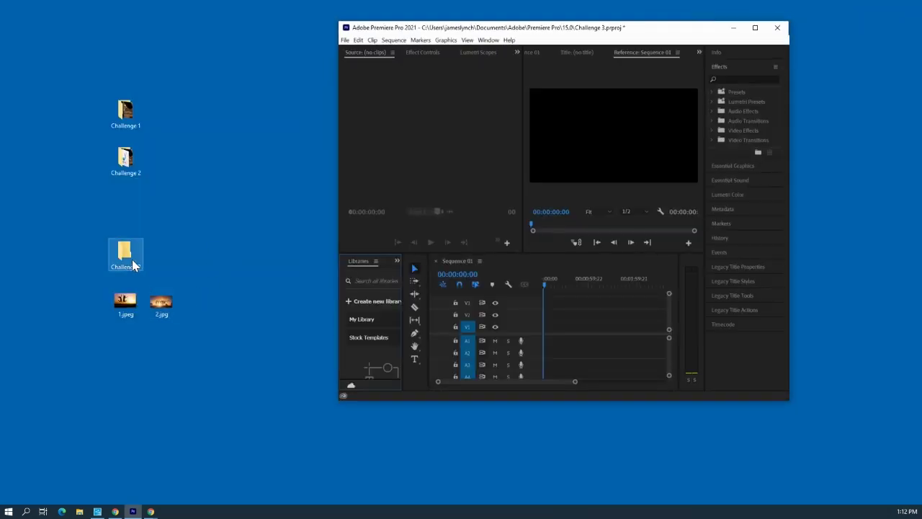
left_click(194, 245)
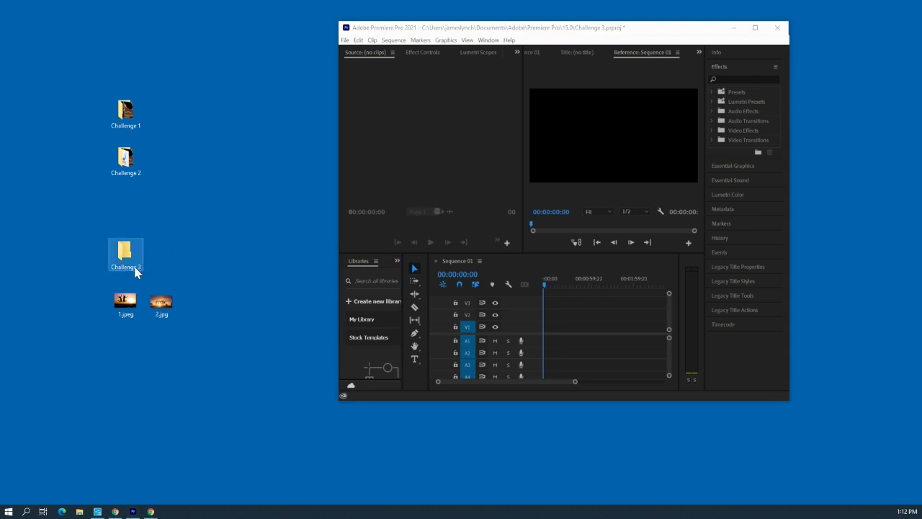
left_click_drag(135, 271, 194, 257)
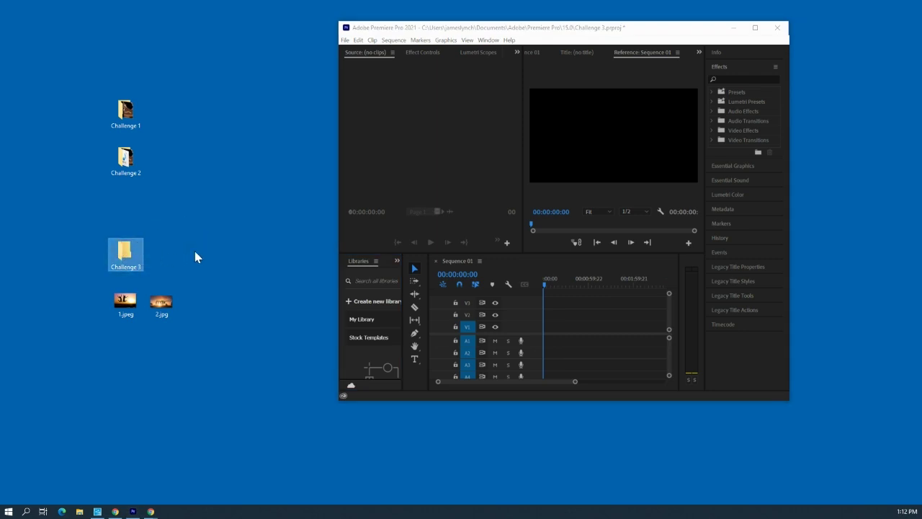
double_click(124, 265)
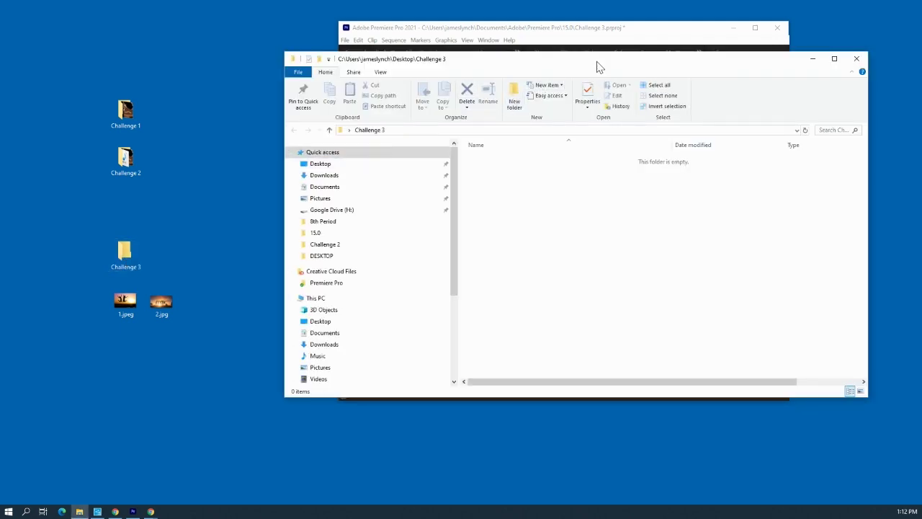
left_click_drag(597, 67, 556, 74)
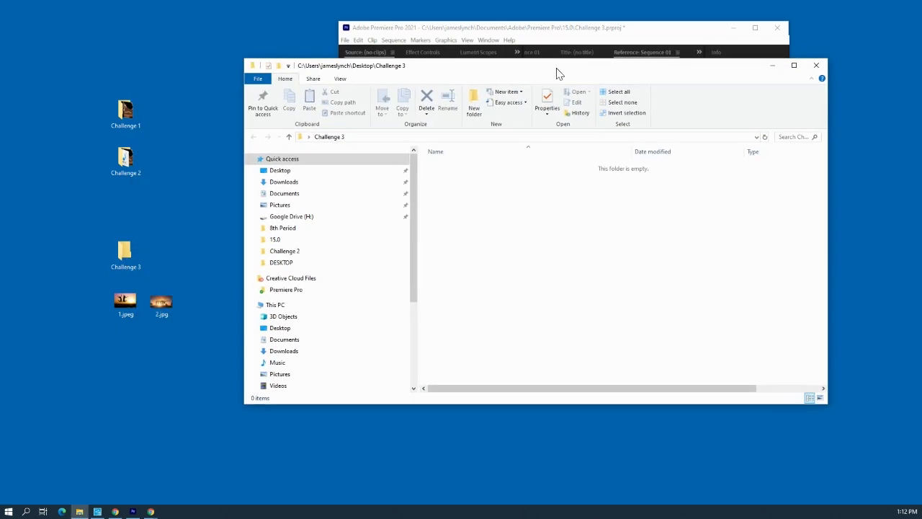
Copy Challenge 2 Student Sample.mp4 from the desktop's Challenge 2 folder into the Challenge 3 folder
double_click(125, 173)
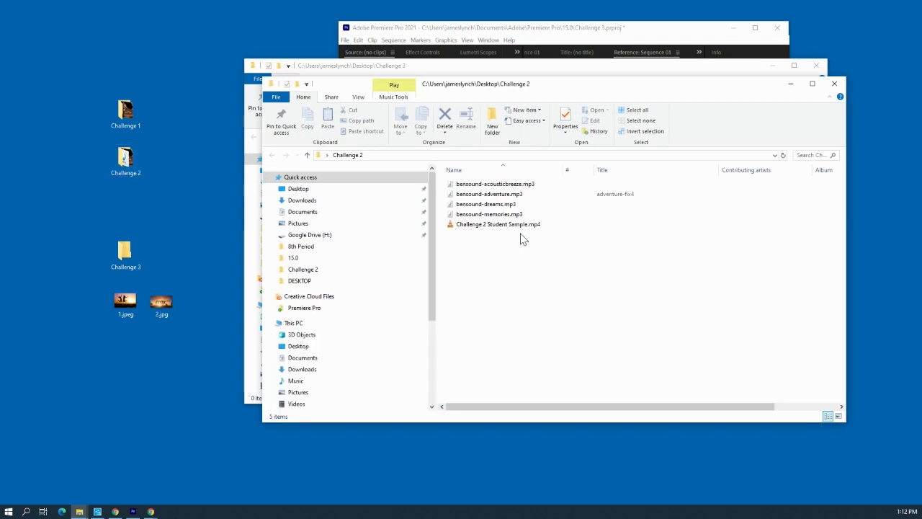
left_click(489, 228)
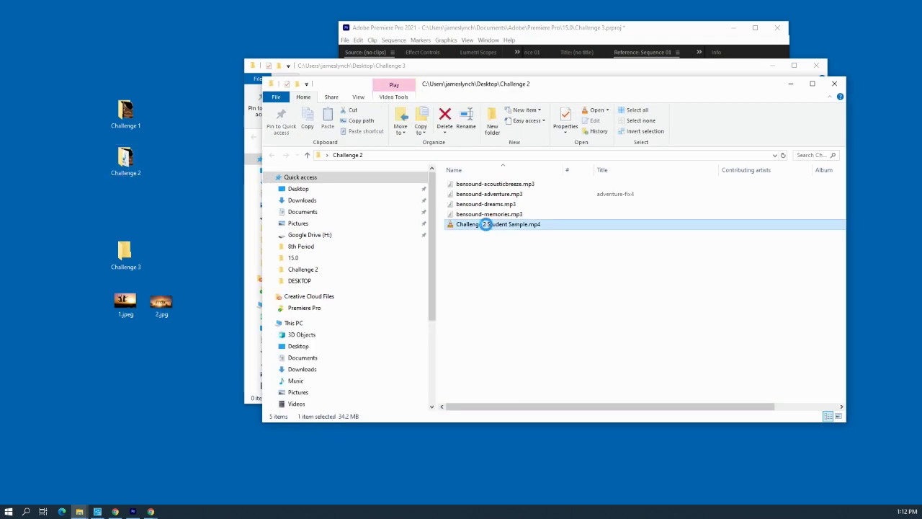
right_click(487, 227)
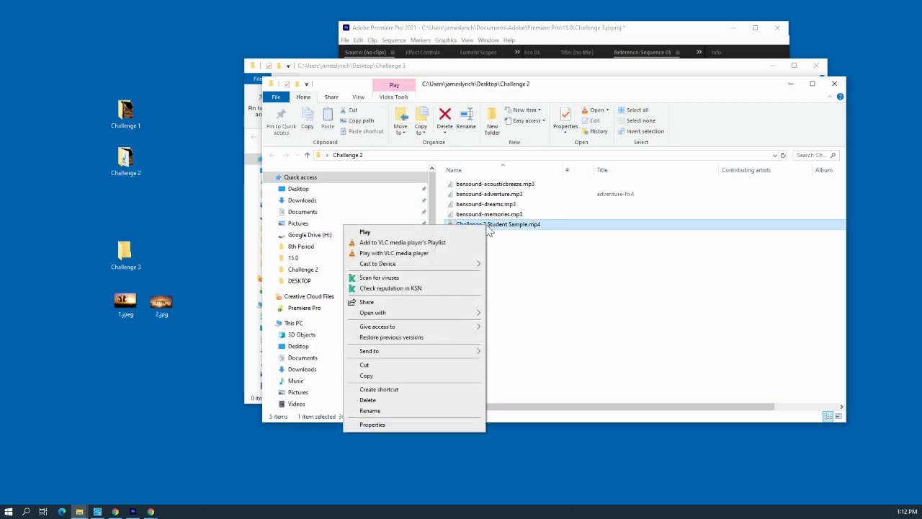
left_click(369, 375)
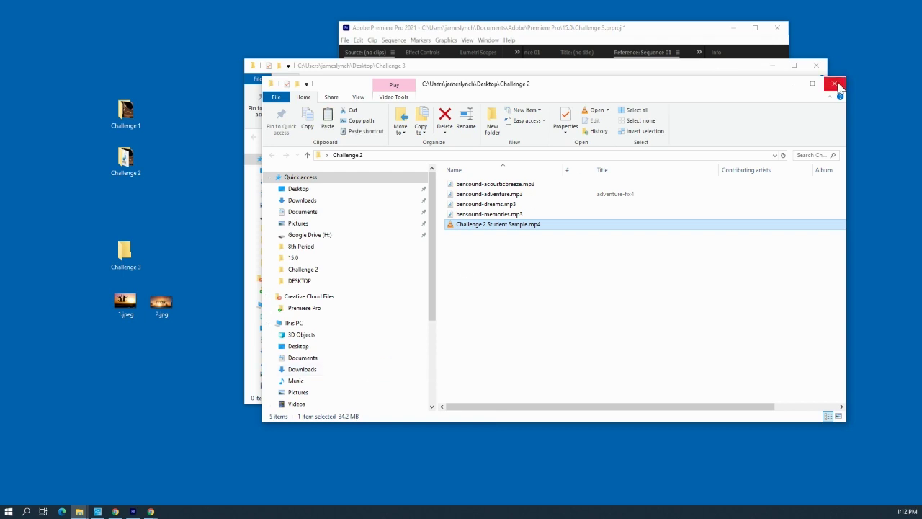
left_click(837, 85)
right_click(458, 225)
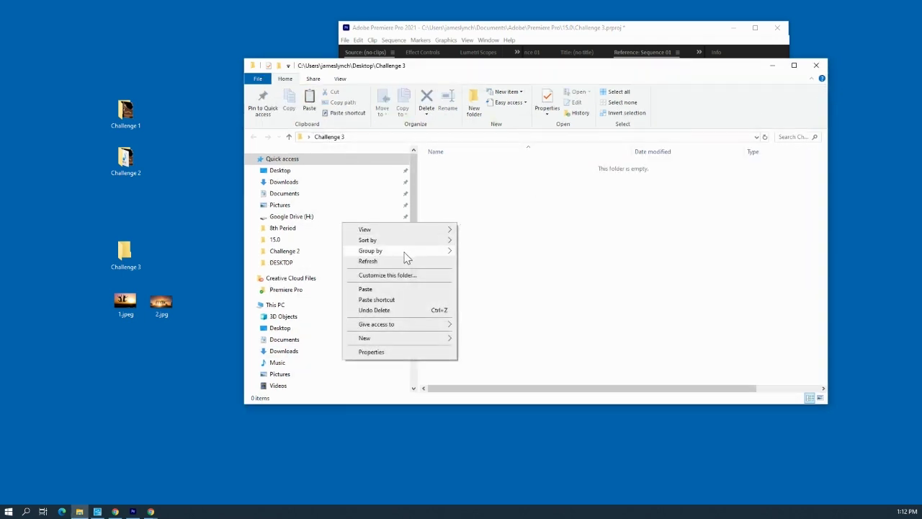
left_click(380, 289)
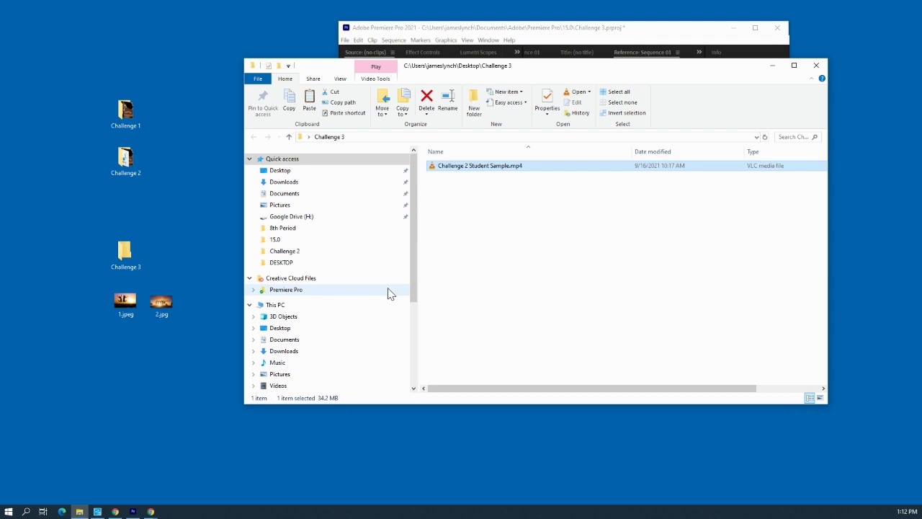
Move the desktop images 1.jpeg and 2.jpg into the Challenge 3 folder, then close the folder
left_click_drag(180, 326, 128, 307)
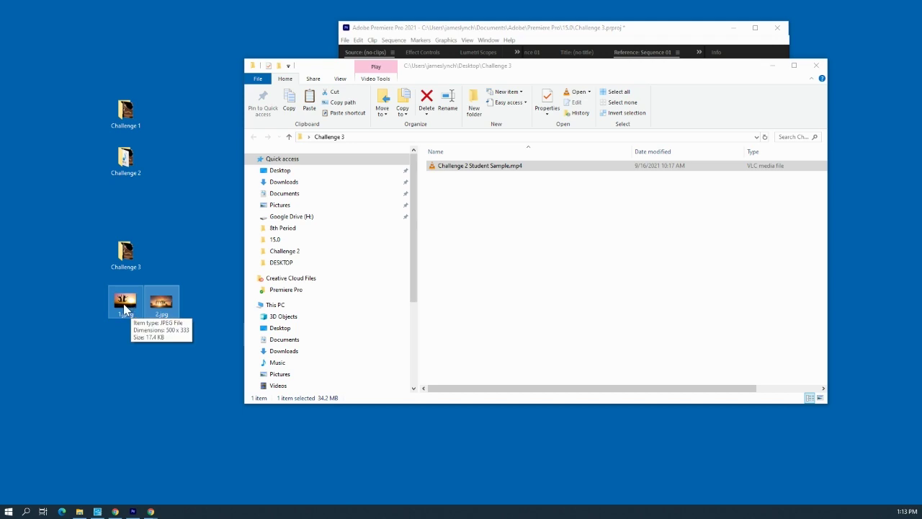
left_click_drag(125, 308, 500, 247)
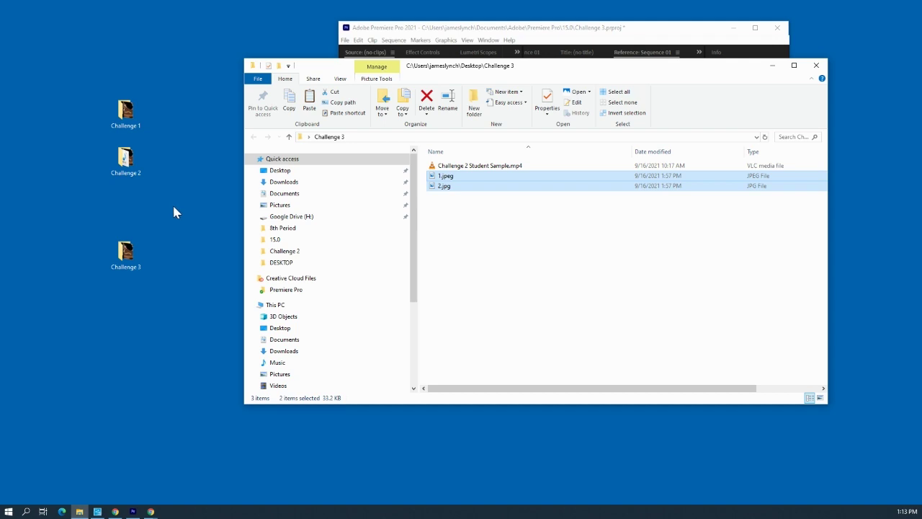
left_click(816, 65)
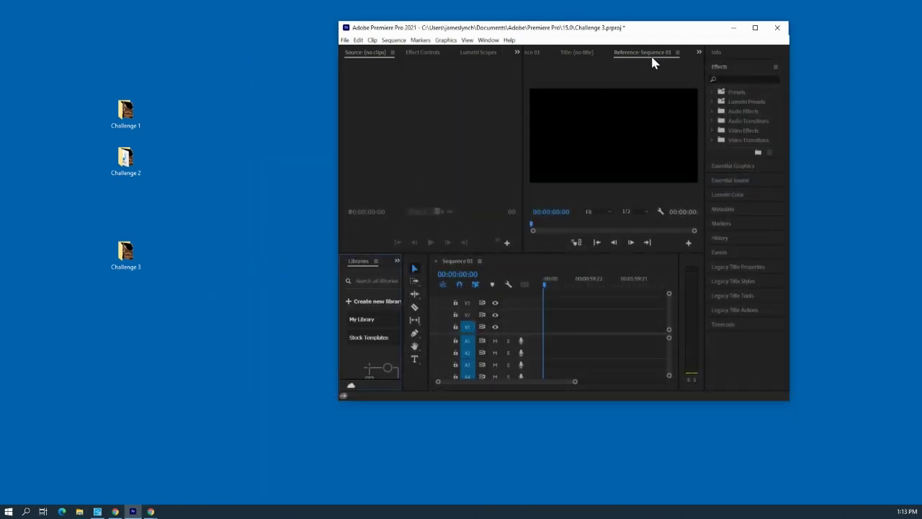
Enlarge the Premiere Pro window beside the desktop folders and import the Challenge 3 folder into the project
left_click(127, 254)
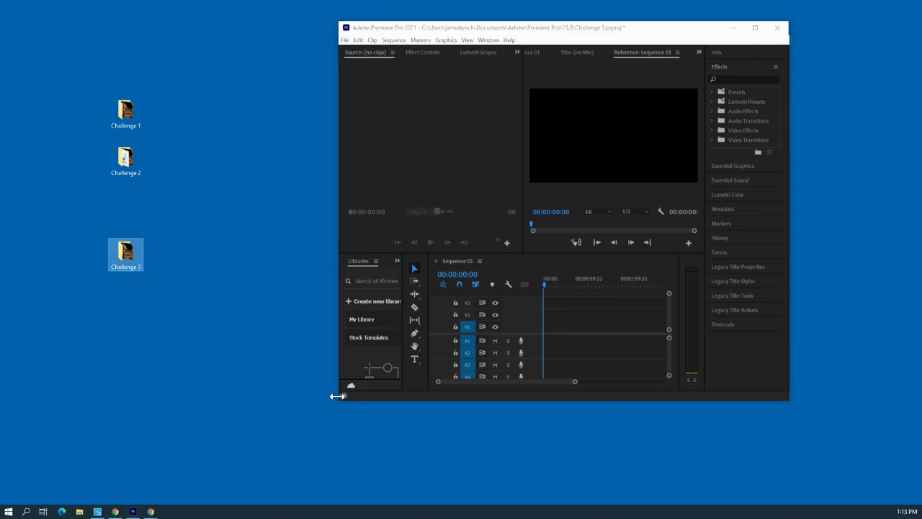
left_click_drag(337, 398, 198, 442)
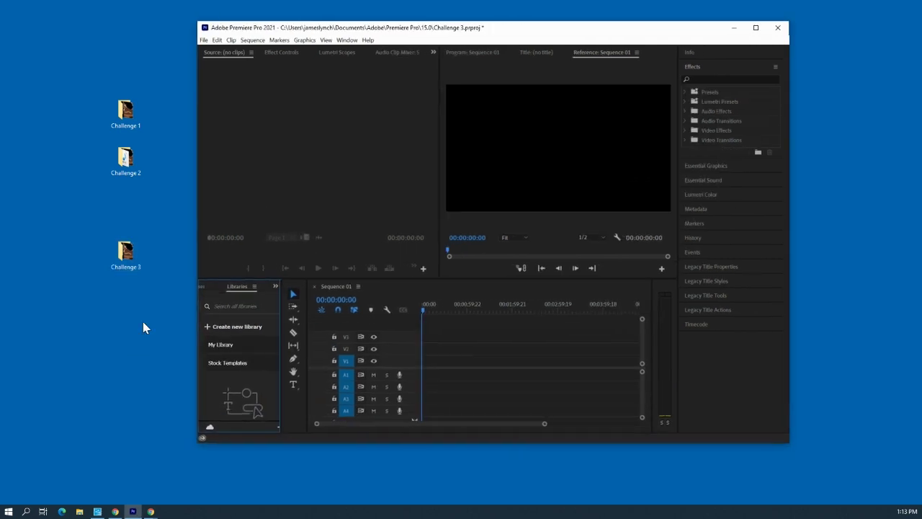
left_click_drag(129, 260, 129, 311)
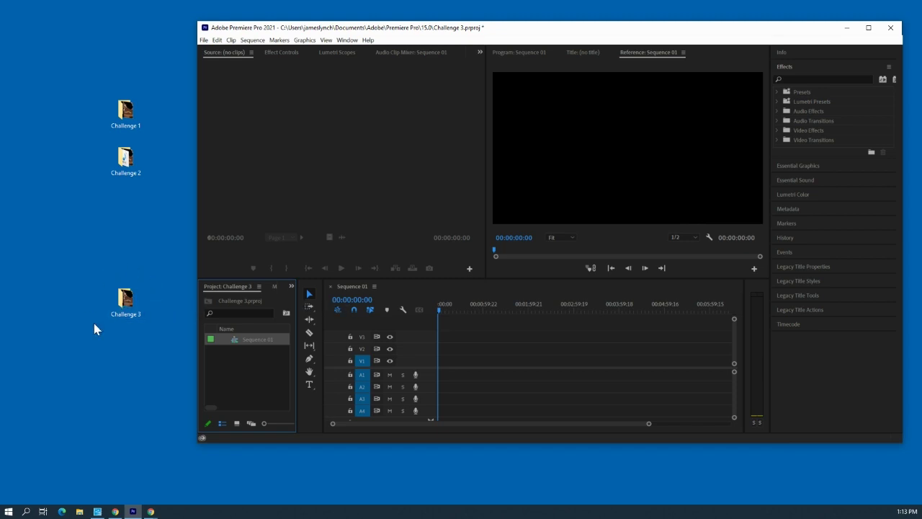
left_click_drag(127, 298, 236, 363)
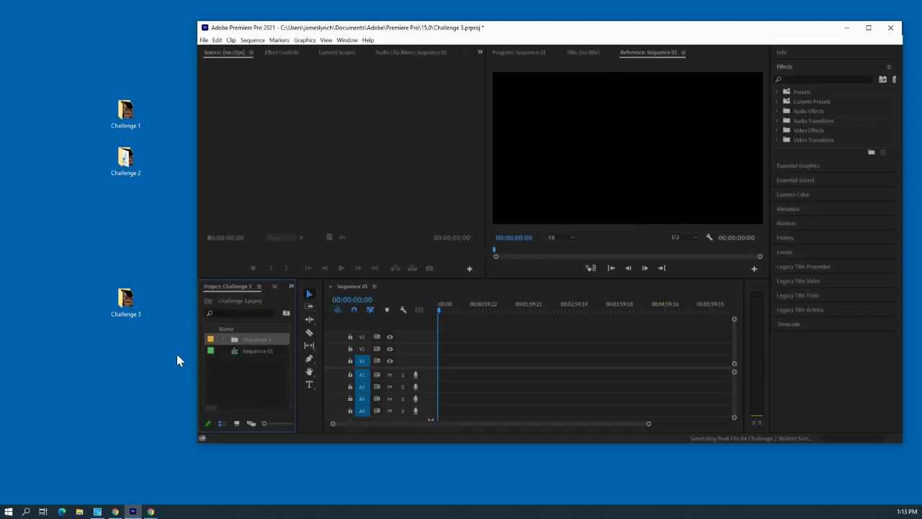
Place Challenge 2 Student Sample.mp4 from the imported bin at the start of track V1, changing the sequence settings to match the clip
double_click(234, 345)
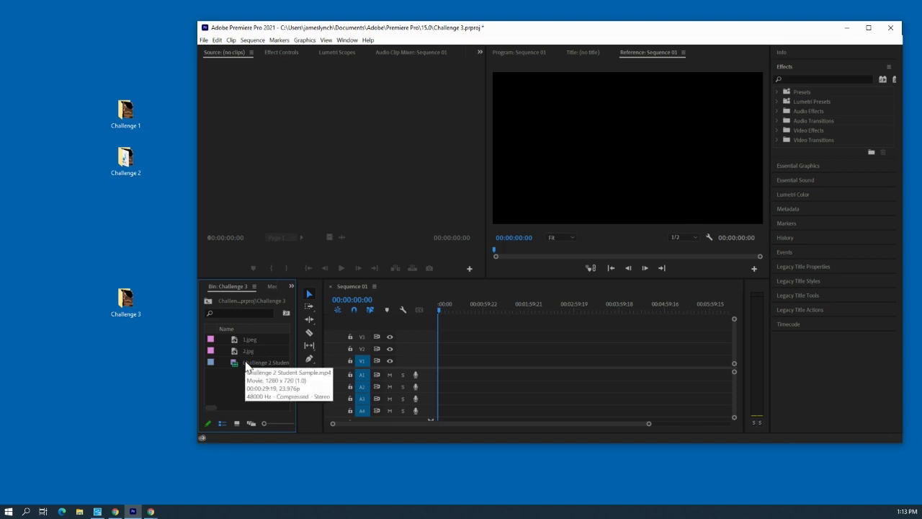
left_click_drag(246, 363, 440, 370)
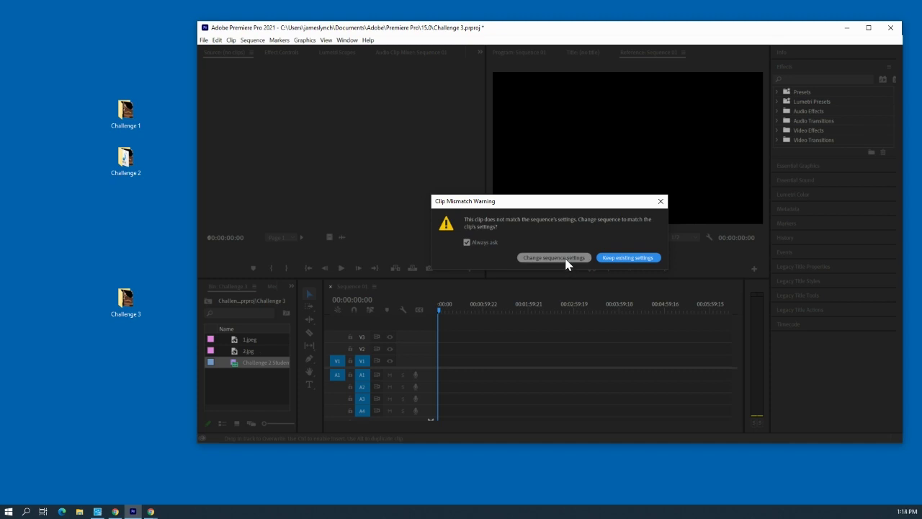
left_click(566, 258)
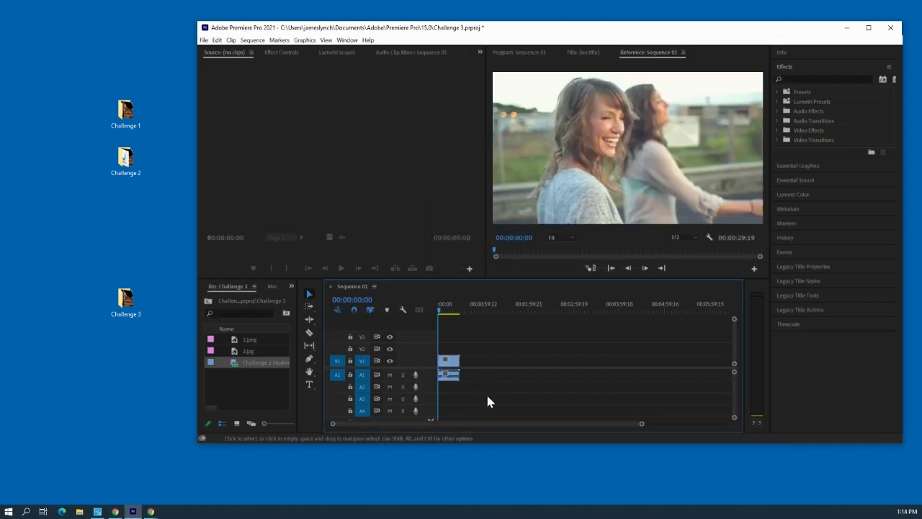
left_click_drag(641, 427, 538, 428)
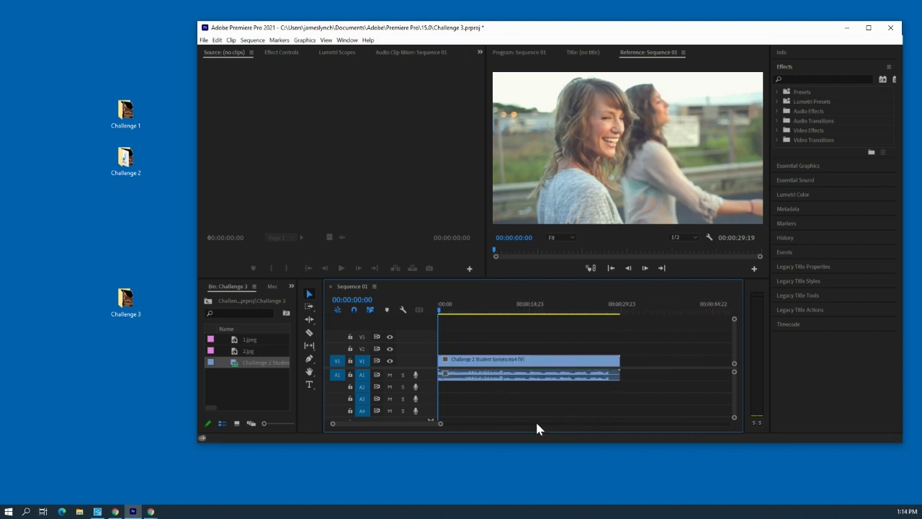
Place the images 1.jpeg and 2.jpg above the video clip in the timeline
left_click_drag(236, 341, 454, 352)
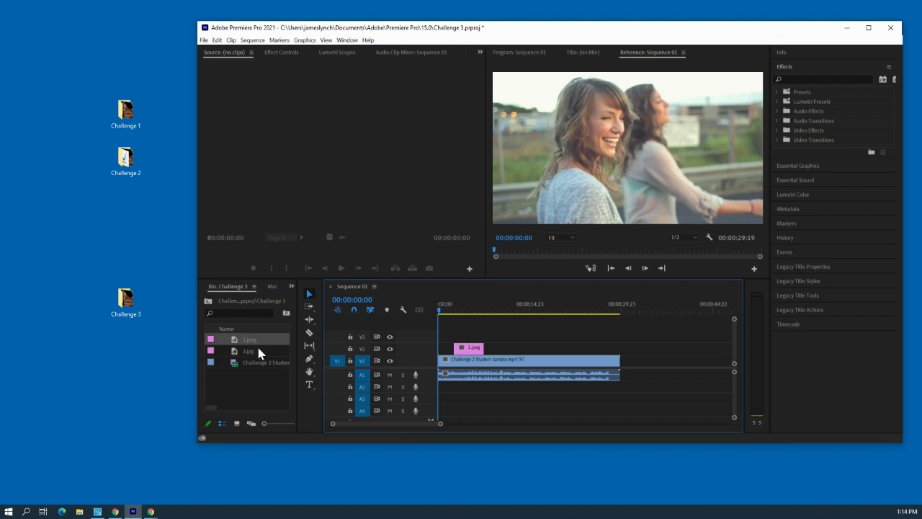
left_click_drag(252, 354, 567, 351)
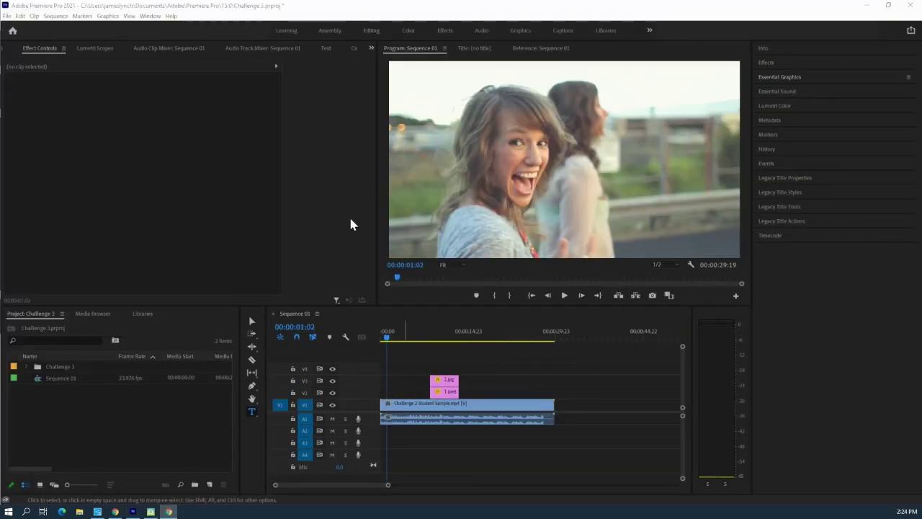
Add a text title reading "Fun Times" over the upper part of the video frame at 00:00:01:02
left_click(255, 414)
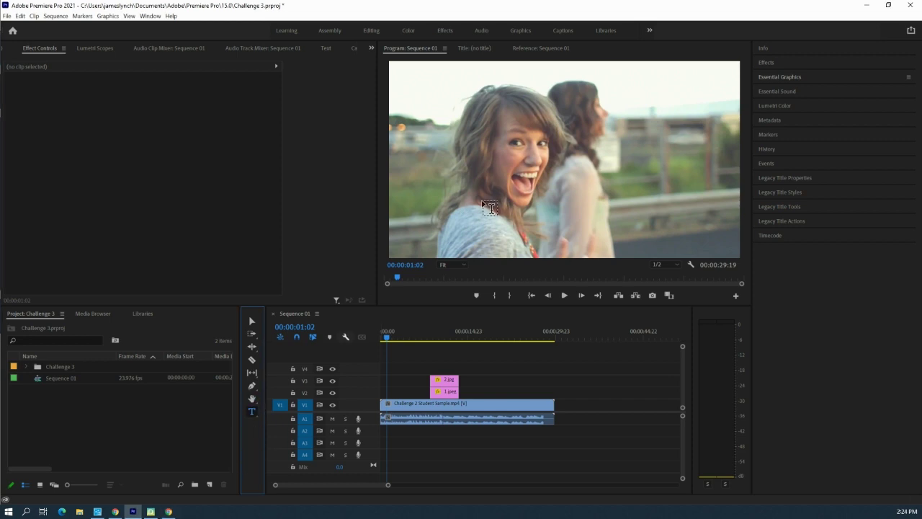
left_click(508, 130)
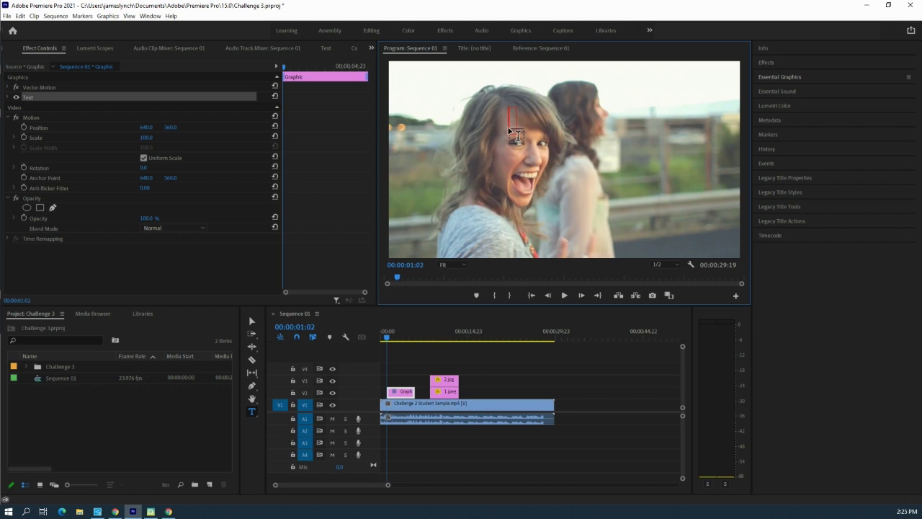
type("Fun Times")
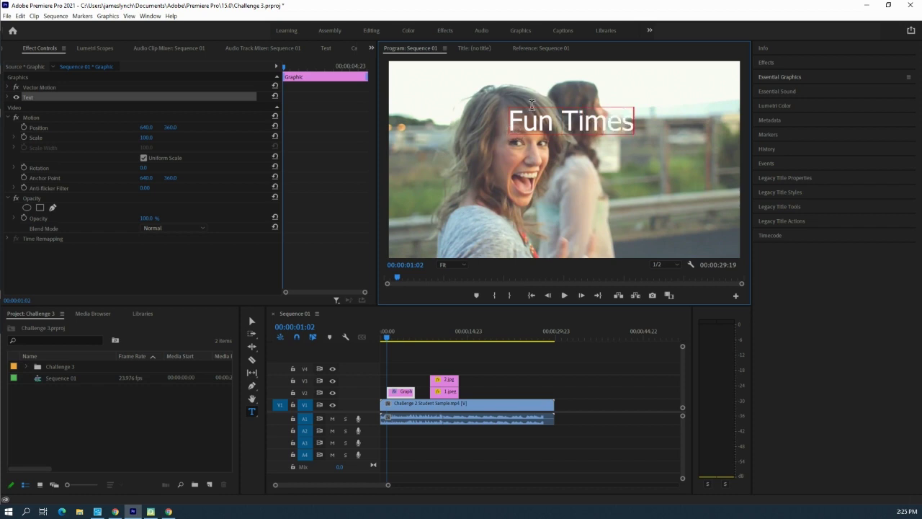
Center the "Fun Times" title vertically and horizontally in the video frame using the Essential Graphics alignment options
left_click(765, 77)
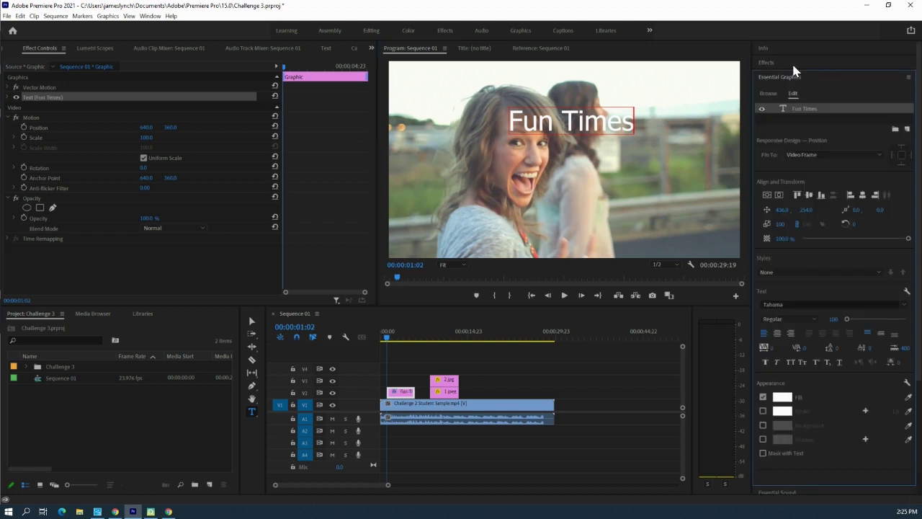
left_click(151, 15)
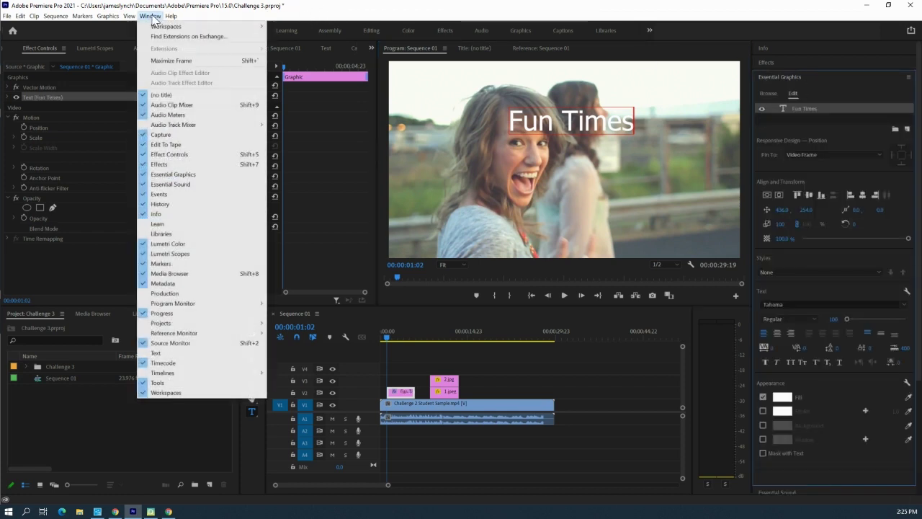
mouse_move(167, 27)
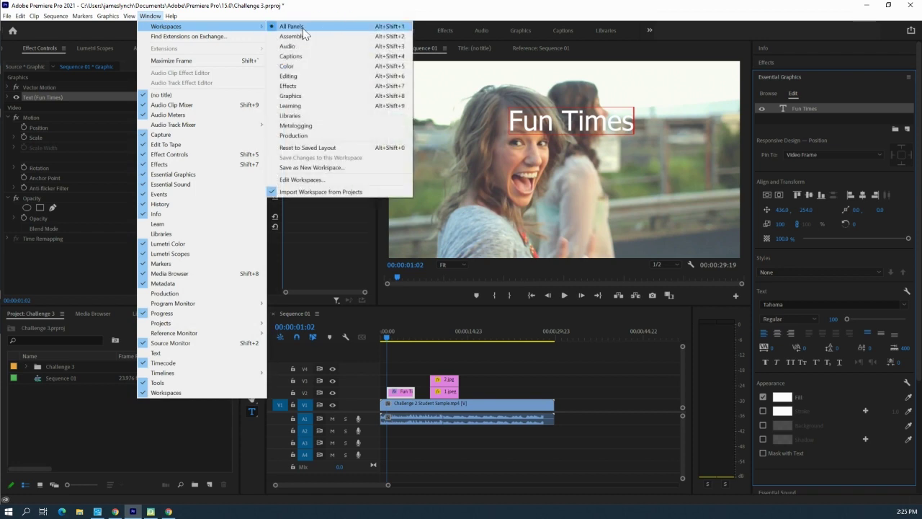
left_click(783, 78)
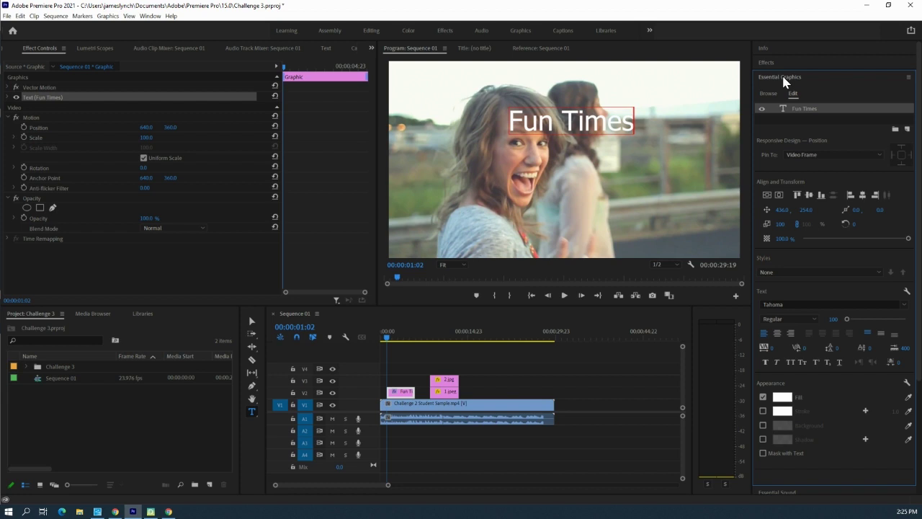
left_click(779, 195)
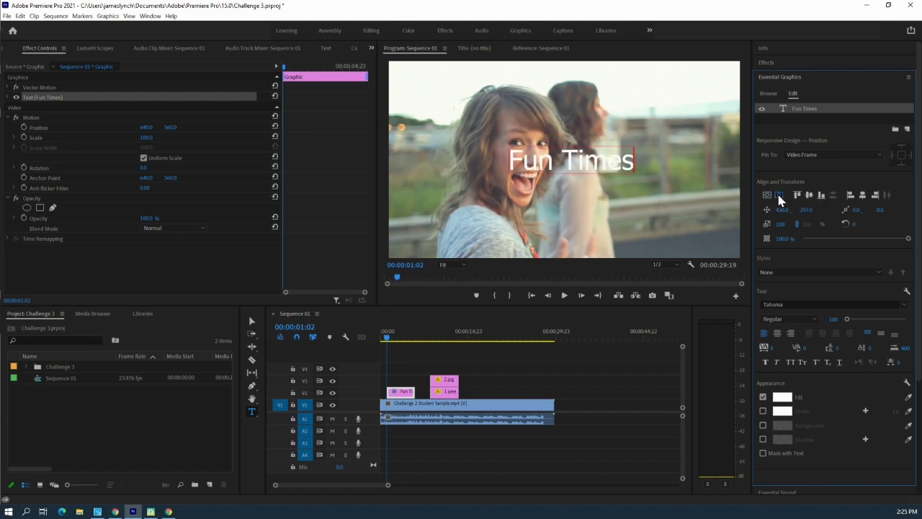
left_click(776, 196)
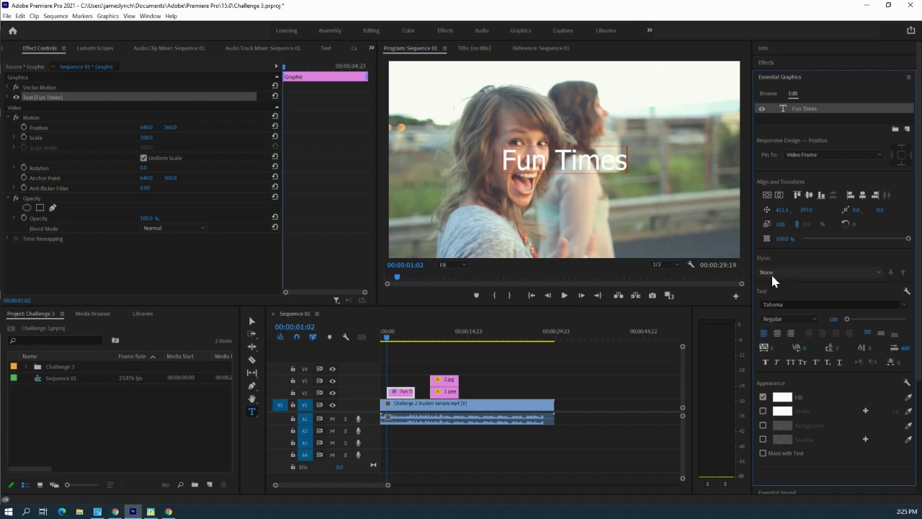
Set the tracking of the whole "Fun Times" text to 235 and center it horizontally in the frame again
left_click(782, 348)
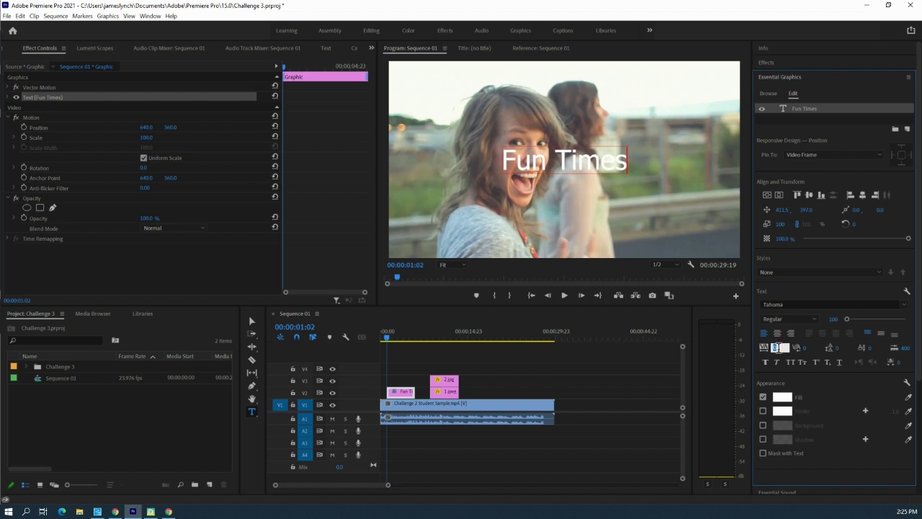
left_click(601, 164)
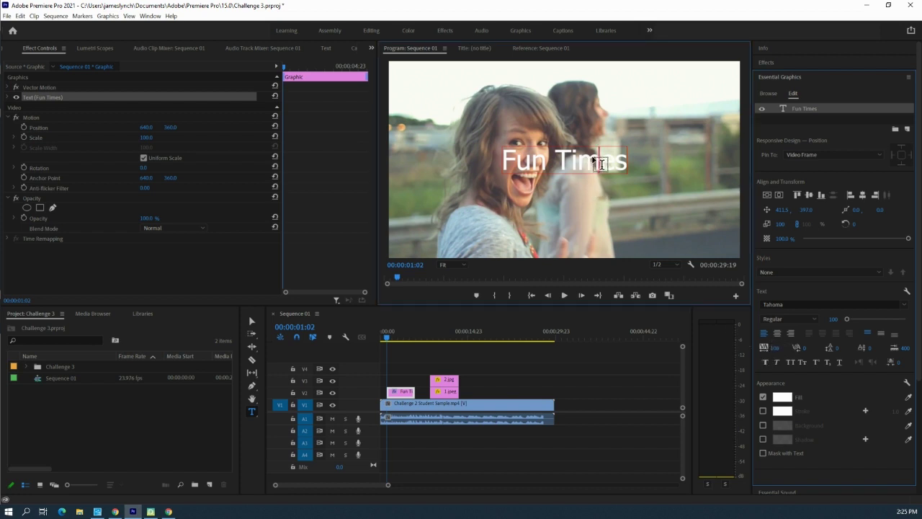
double_click(621, 165)
left_click(538, 165)
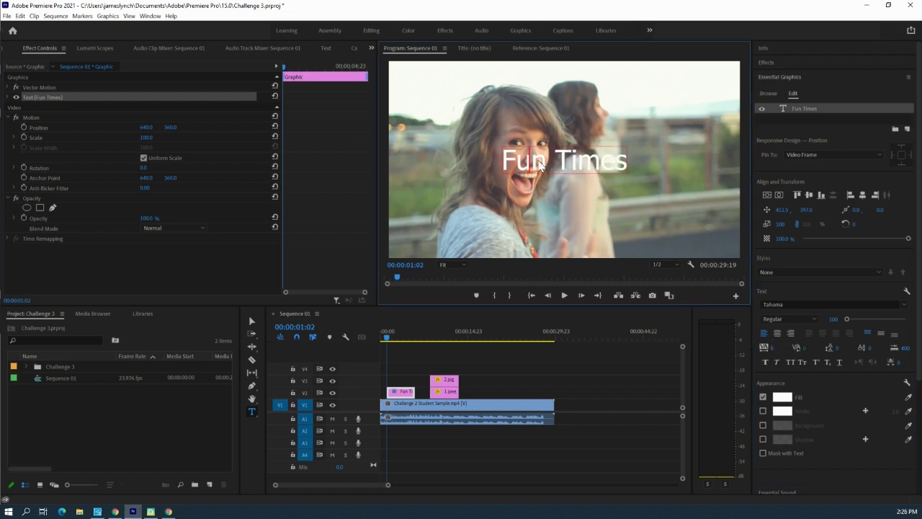
double_click(539, 165)
left_click(517, 167)
key("ctrl+a")
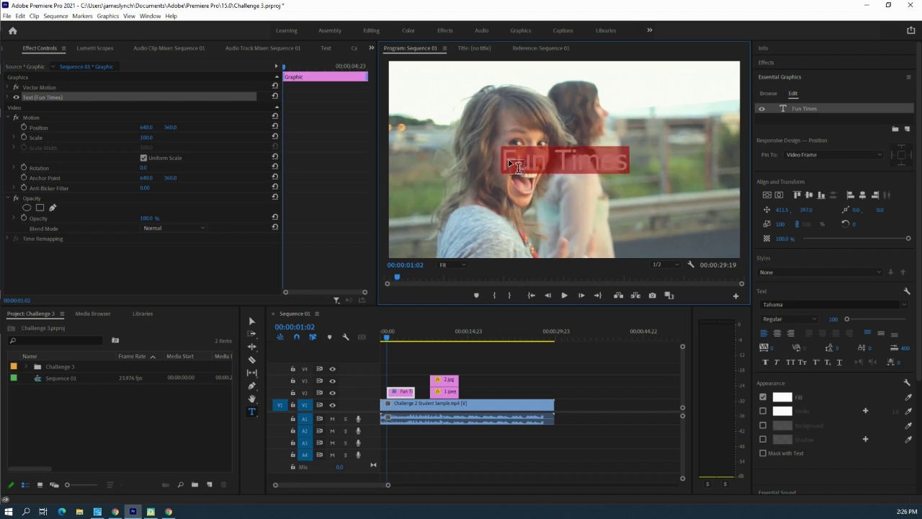
left_click(771, 351)
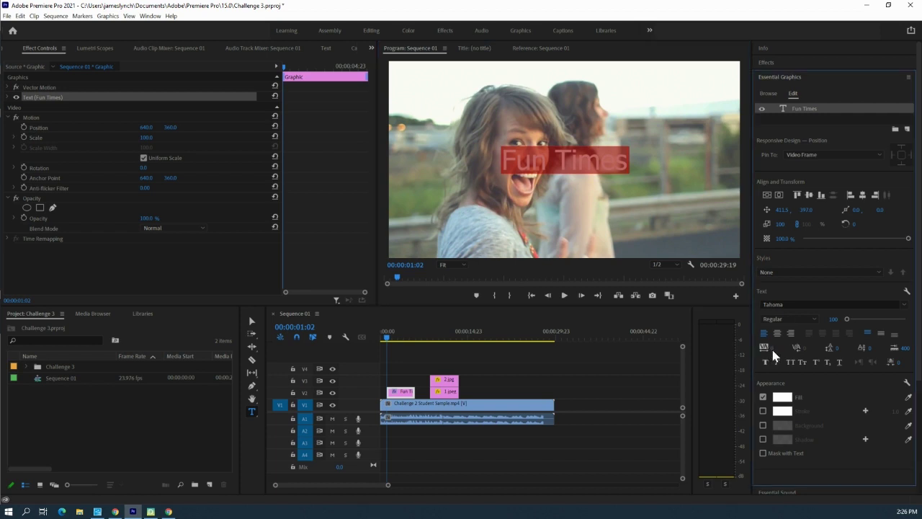
left_click_drag(778, 351, 869, 343)
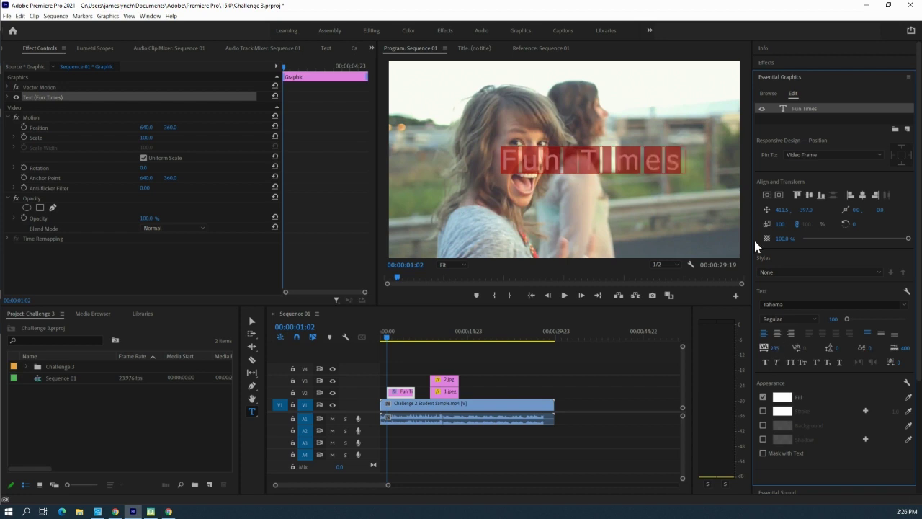
left_click(769, 193)
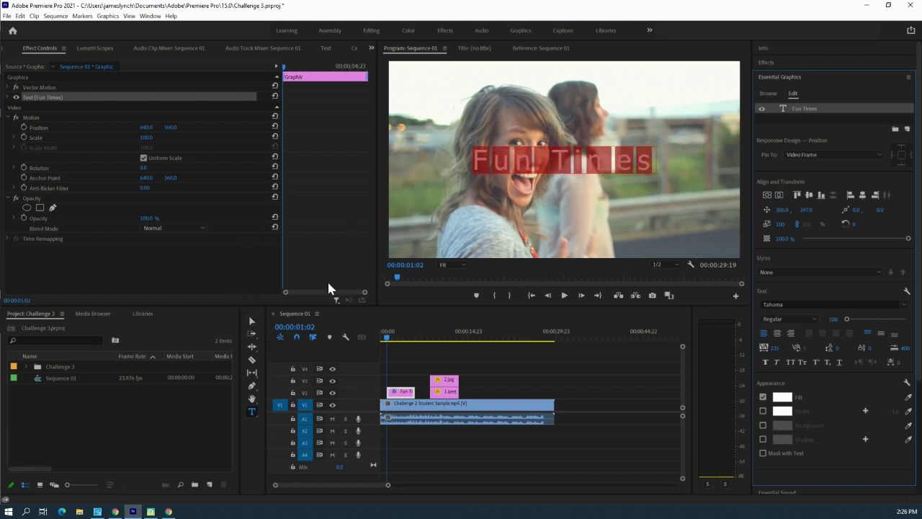
left_click(251, 322)
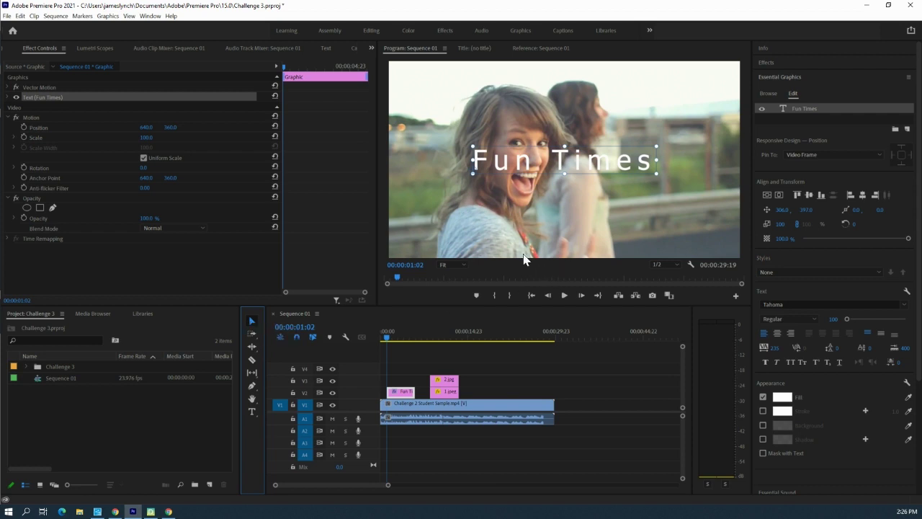
Change the font of the whole "Fun Times" text to Wide Latin and re-center the title in the frame both ways
double_click(514, 164)
key("ctrl+a")
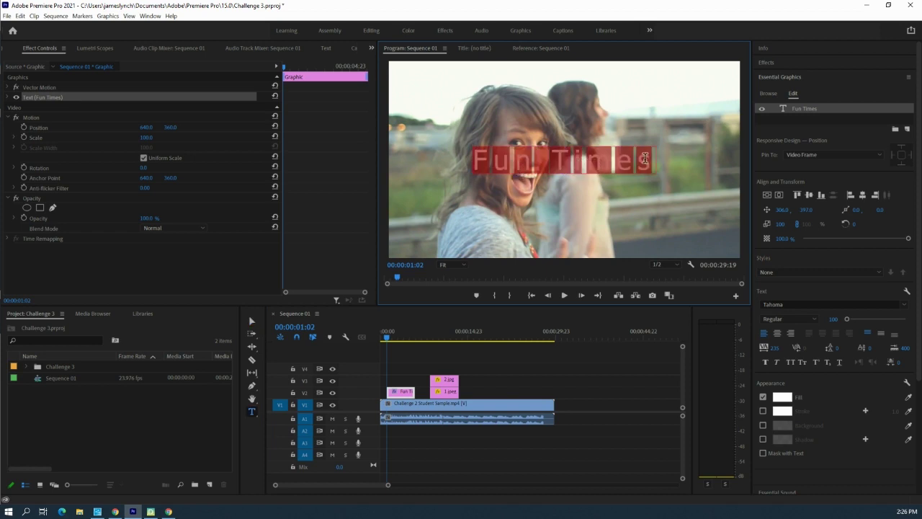
left_click(786, 305)
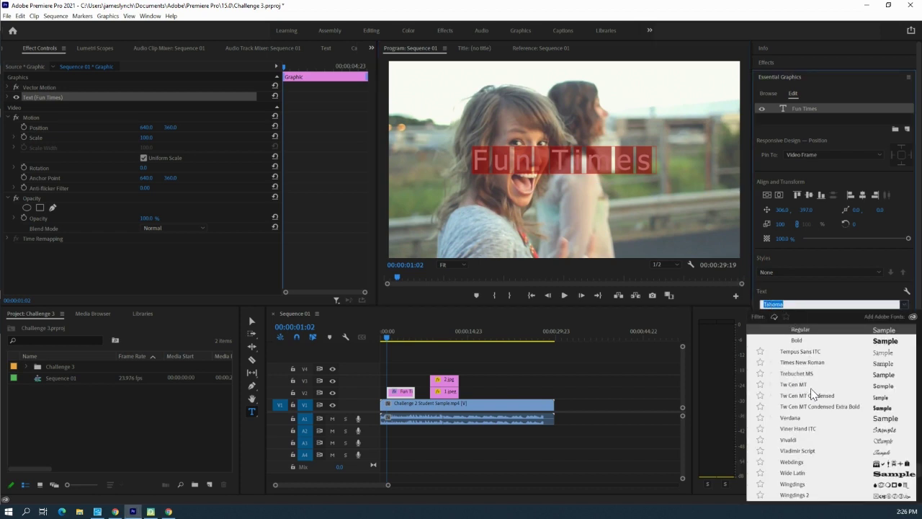
left_click(807, 473)
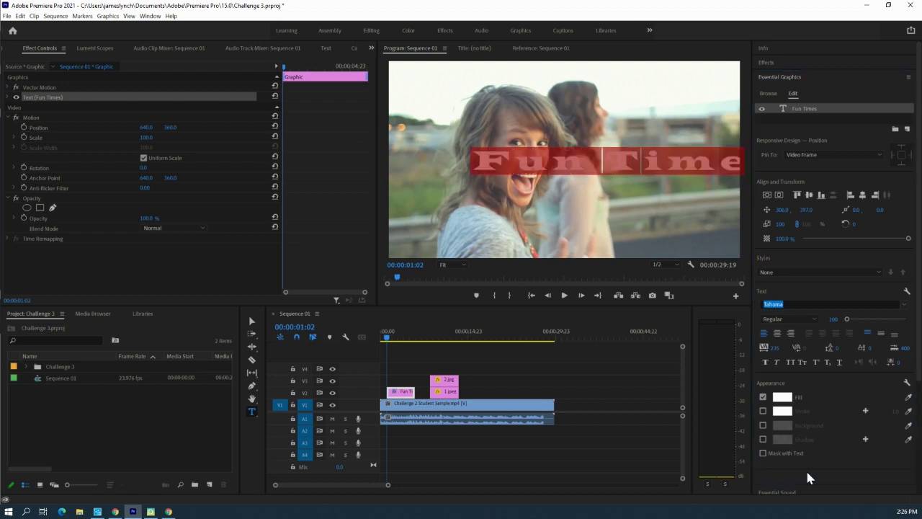
left_click(767, 194)
left_click(779, 195)
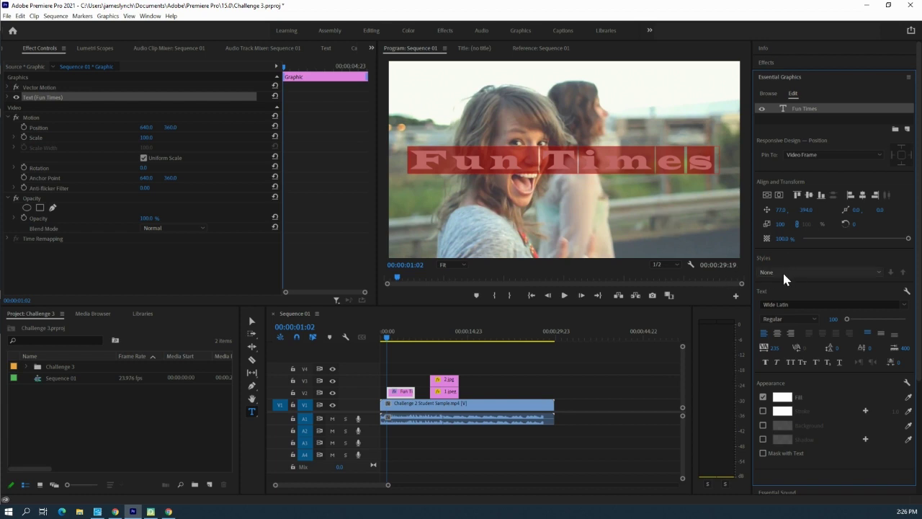
Change the fill color of the "Fun Times" text to a bright red
left_click(784, 398)
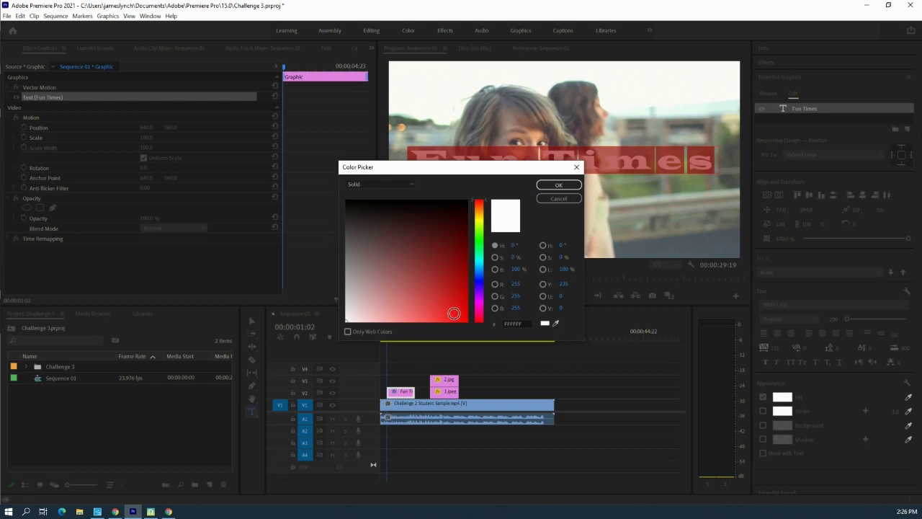
left_click(454, 314)
left_click(558, 186)
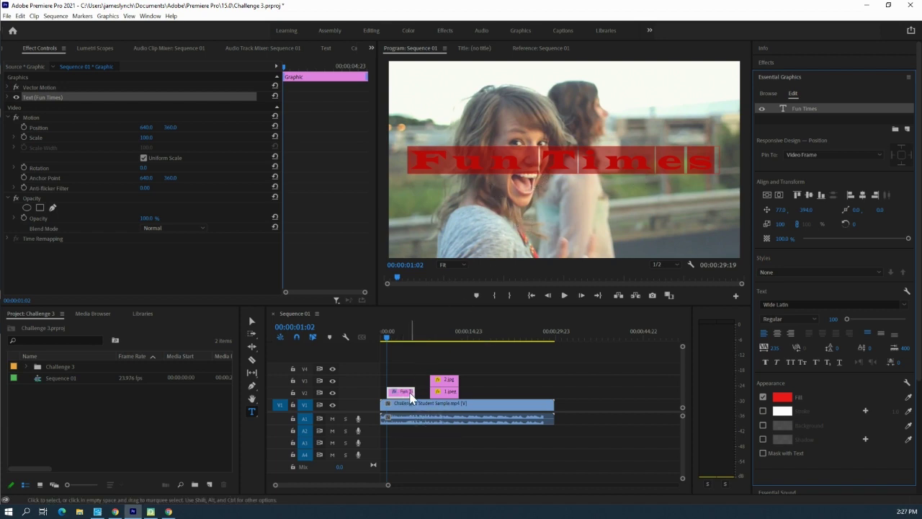
Play the sequence from its start to about 00:00:07:04 to preview the red title over the video
left_click_drag(410, 397, 409, 398)
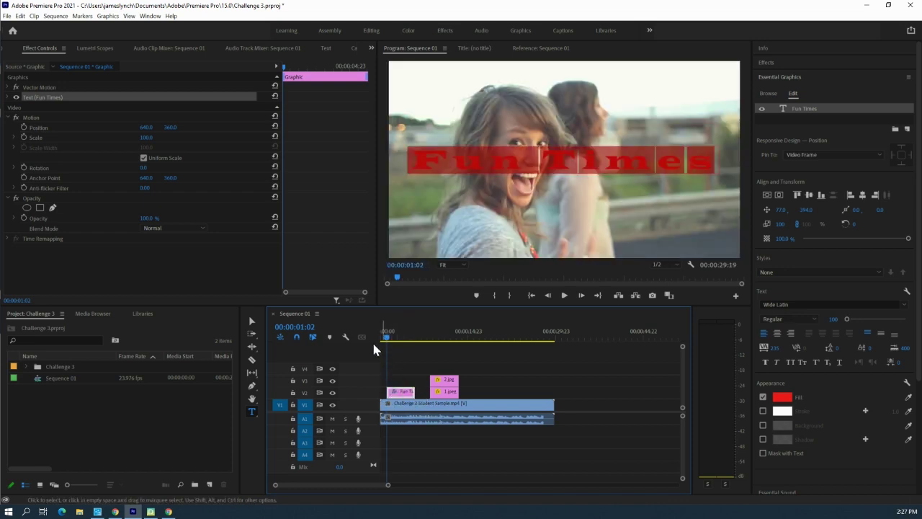
left_click(252, 321)
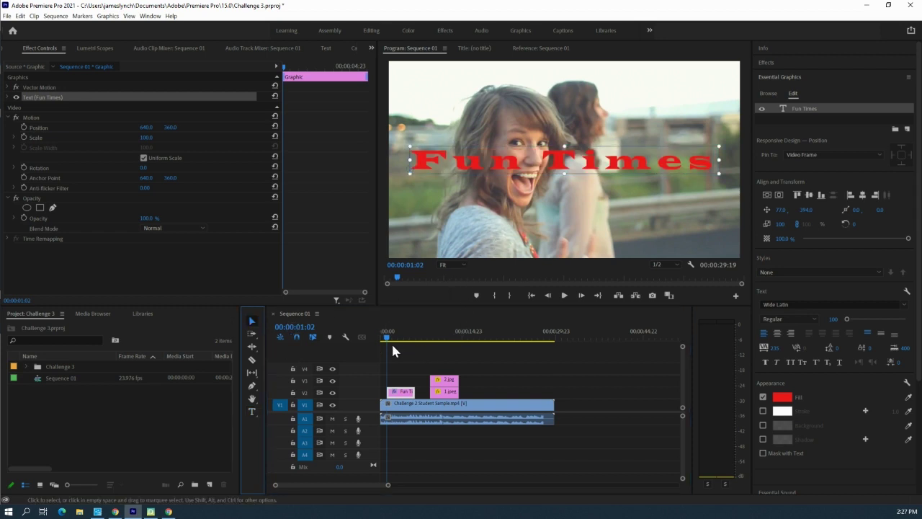
left_click_drag(384, 336, 382, 342)
key("space")
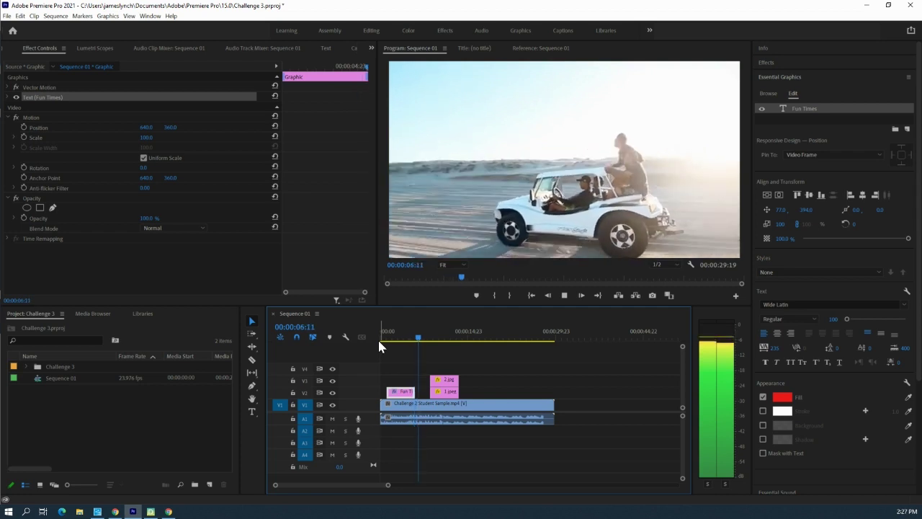
key("space")
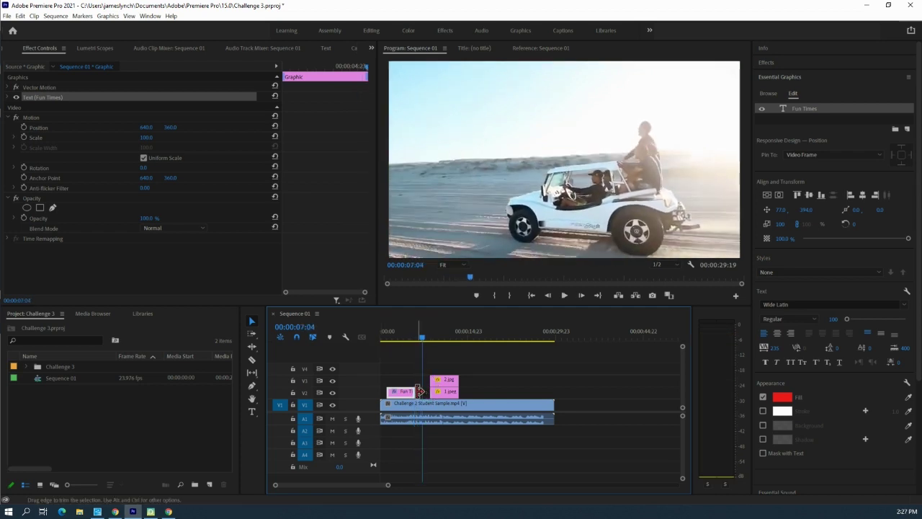
Shorten the title clip to about 3 seconds and move 2.jpg down to track V2 after 1.jpeg, checking the result in playback
left_click_drag(411, 391, 499, 398)
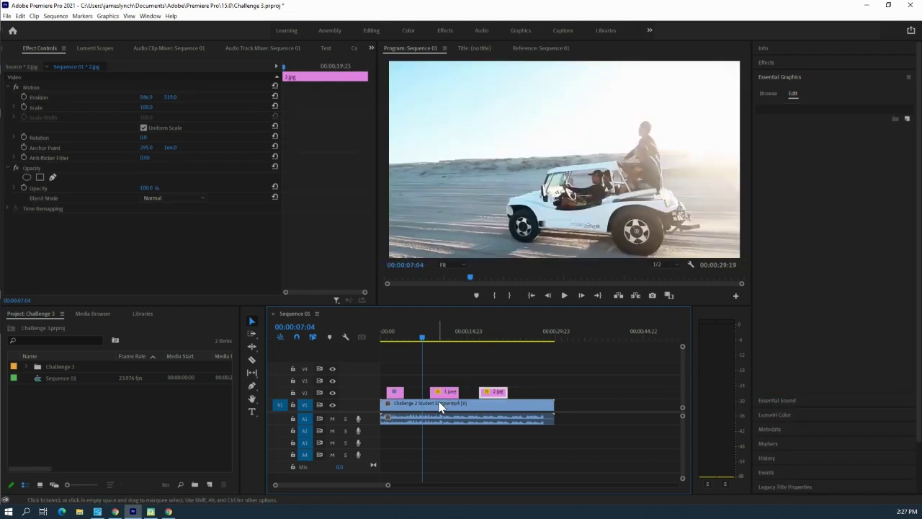
key("space")
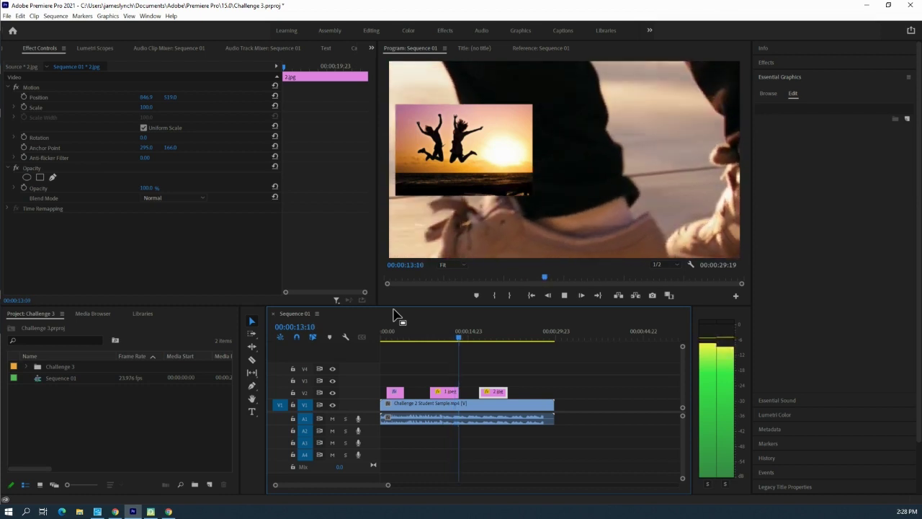
key("space")
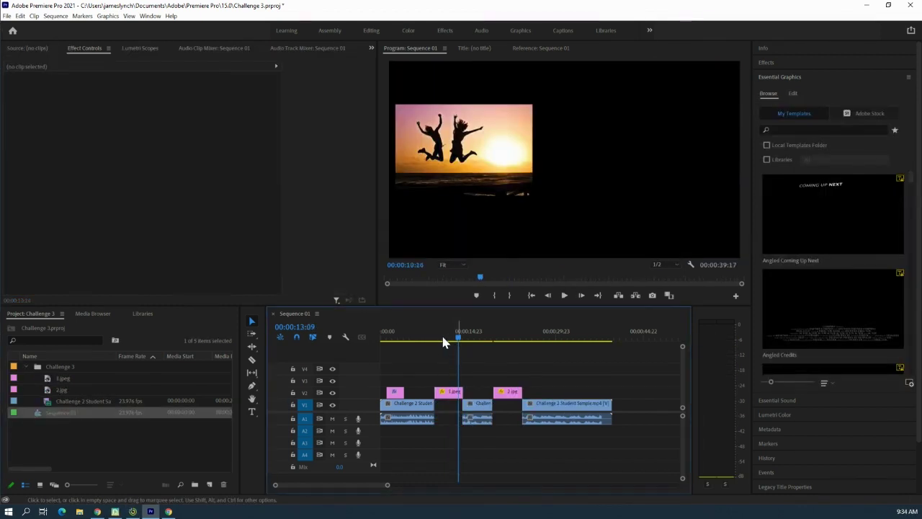
left_click_drag(442, 339, 425, 339)
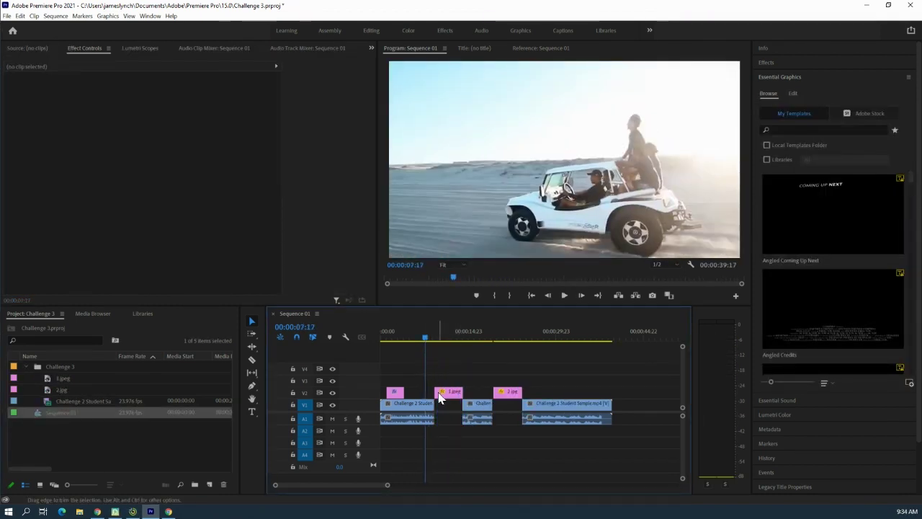
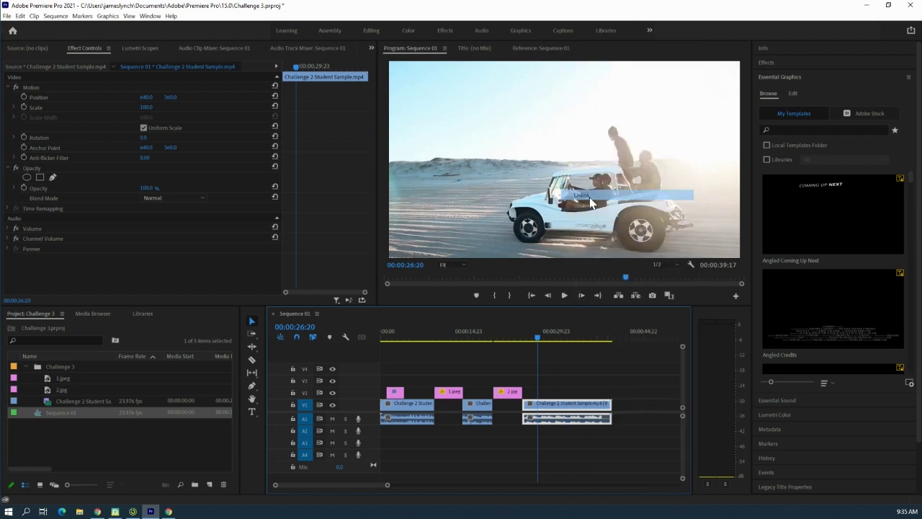
Copy only the unlinked audio of the last Challenge 2 Student Sample.mp4 clip on track A1
left_click(572, 417)
left_click(569, 408)
left_click(566, 425)
right_click(567, 424)
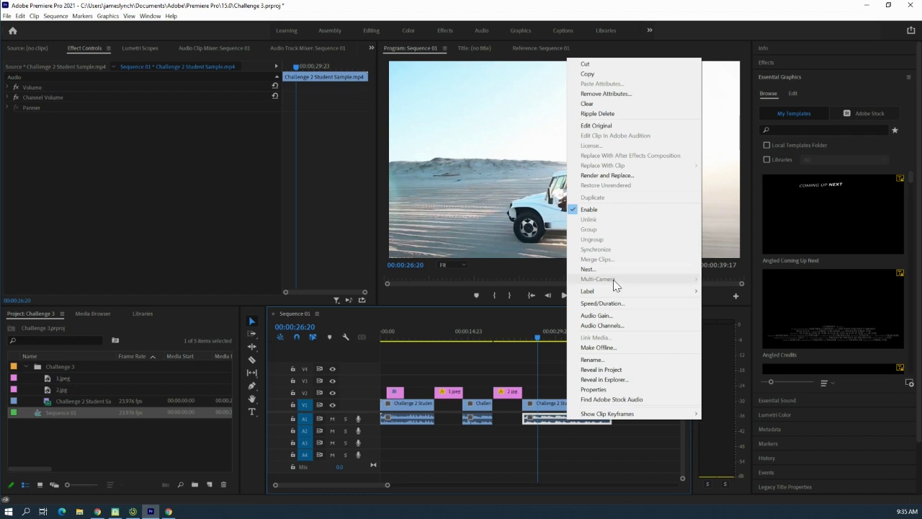
left_click(587, 73)
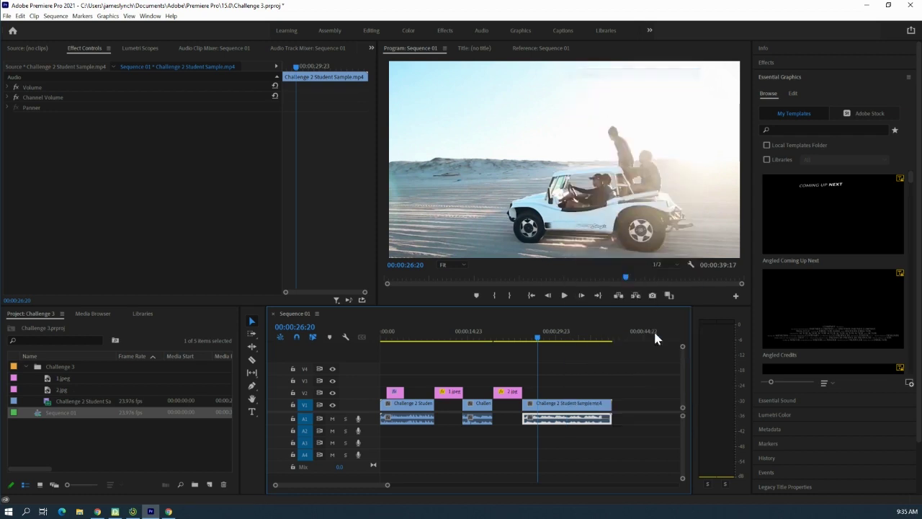
left_click(624, 419)
left_click(582, 421)
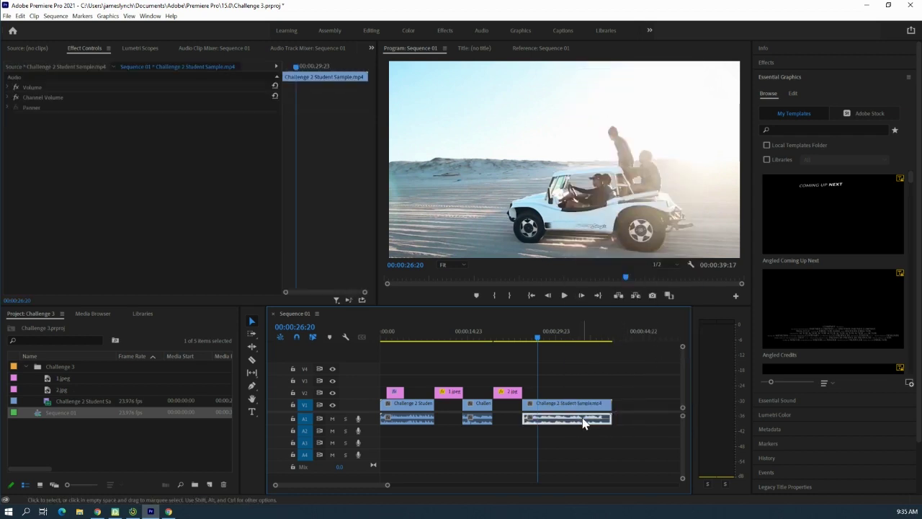
right_click(584, 421)
left_click(620, 84)
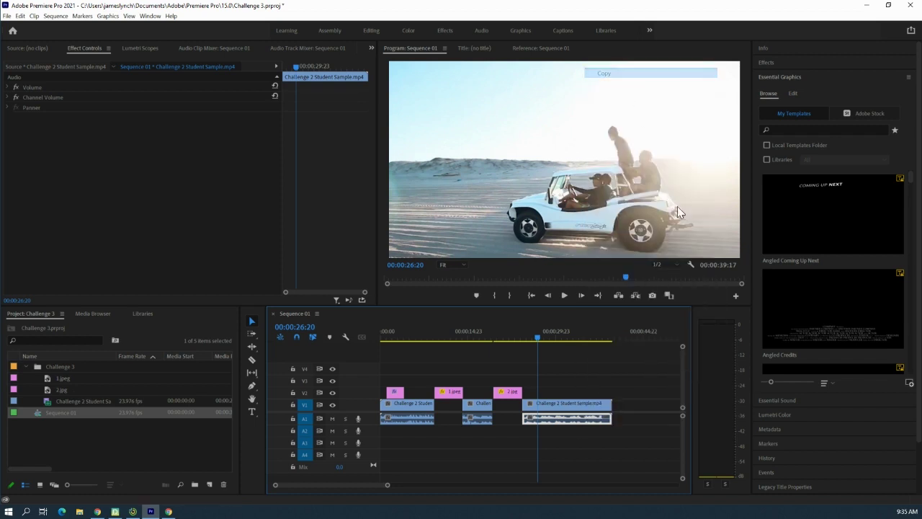
Paste the copied audio onto track A1 at about 00:00:40:17, in the empty area after the last clip
left_click(628, 417)
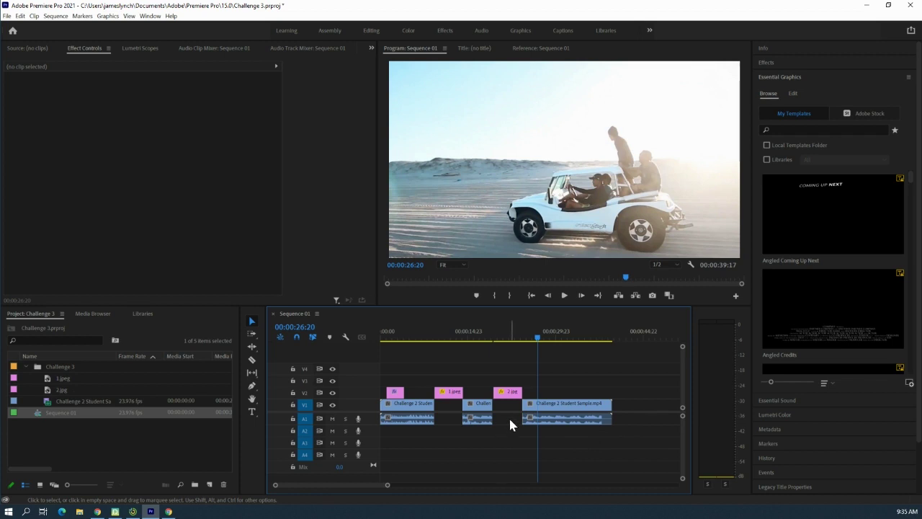
right_click(509, 421)
left_click(509, 421)
left_click(635, 412)
left_click_drag(539, 341, 617, 339)
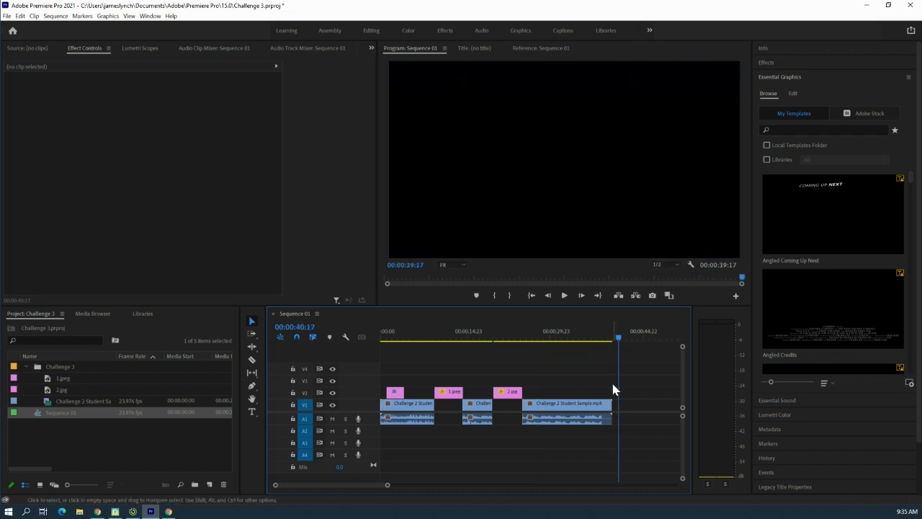
key("ctrl+v")
scroll(609, 410, "down", 3)
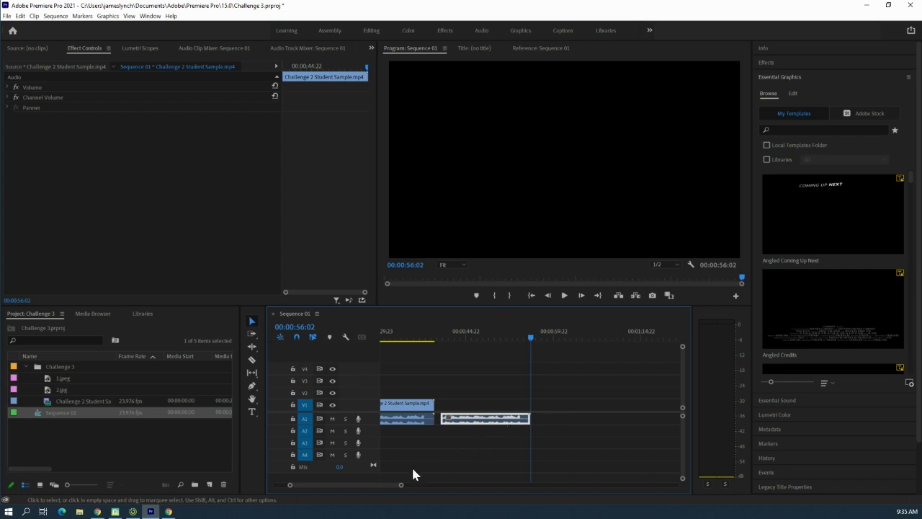
Trim the pasted audio clip and move it into the A1 gap beneath 2.jpg
left_click_drag(401, 485, 455, 487)
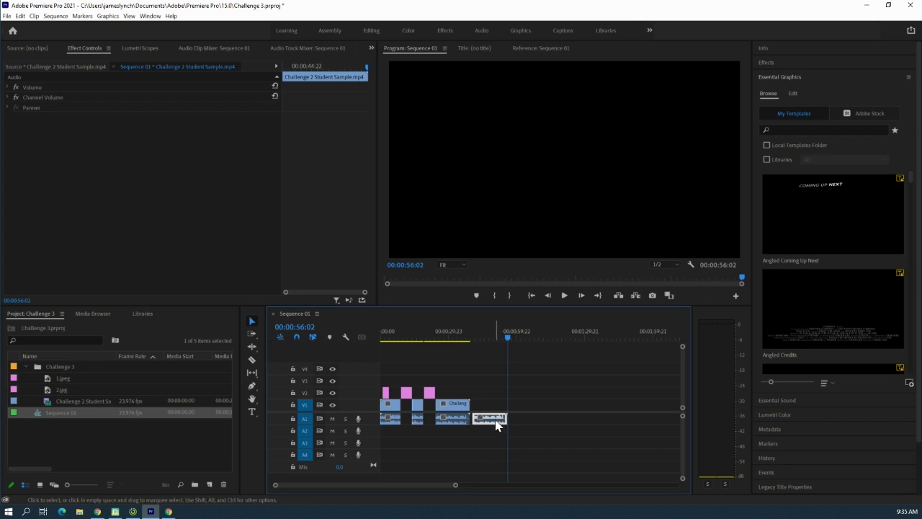
left_click_drag(490, 425, 518, 428)
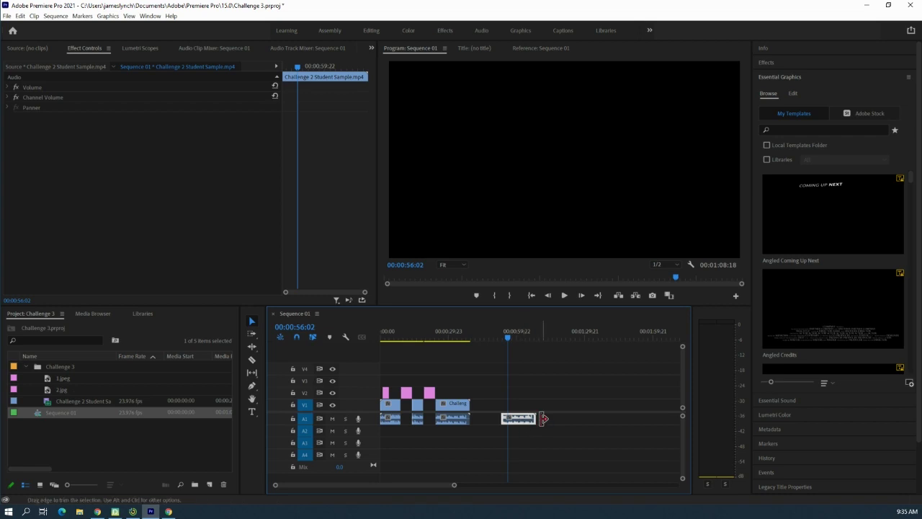
left_click_drag(526, 418, 453, 428)
left_click(447, 423)
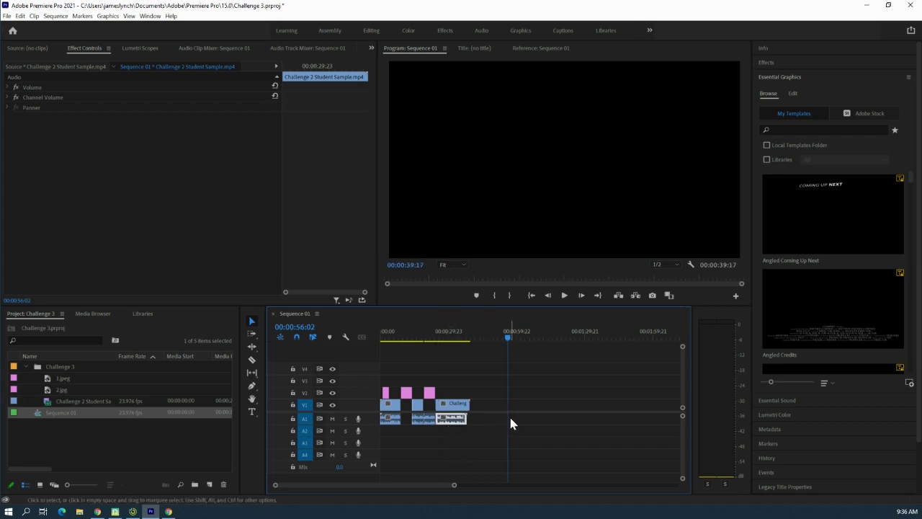
Paste another copy of the audio at about 00:00:52:05 and fit it into the A1 gap beneath 1.jpeg
left_click_drag(502, 343, 494, 344)
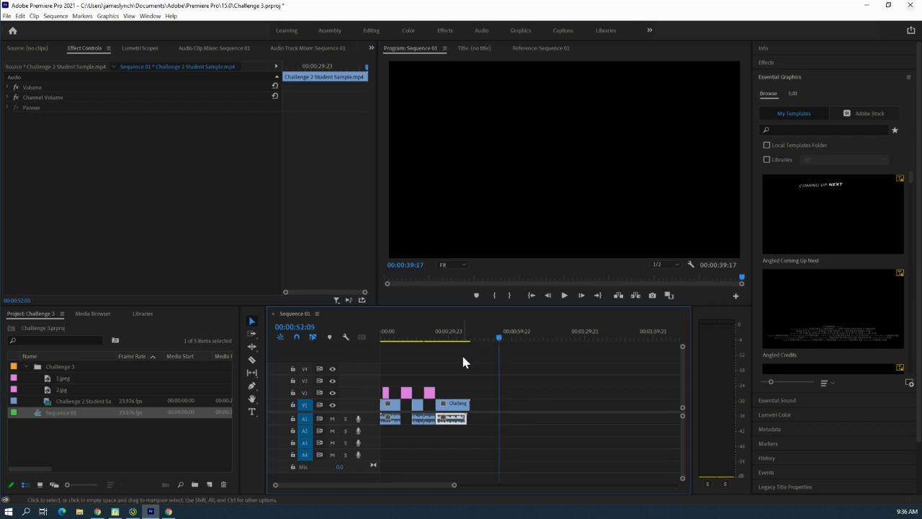
key("ctrl+v")
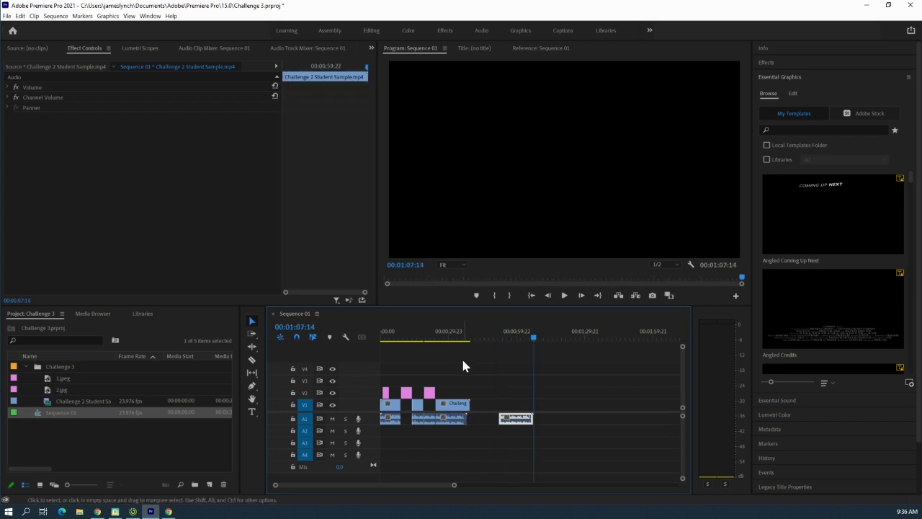
left_click(453, 420)
left_click(511, 422)
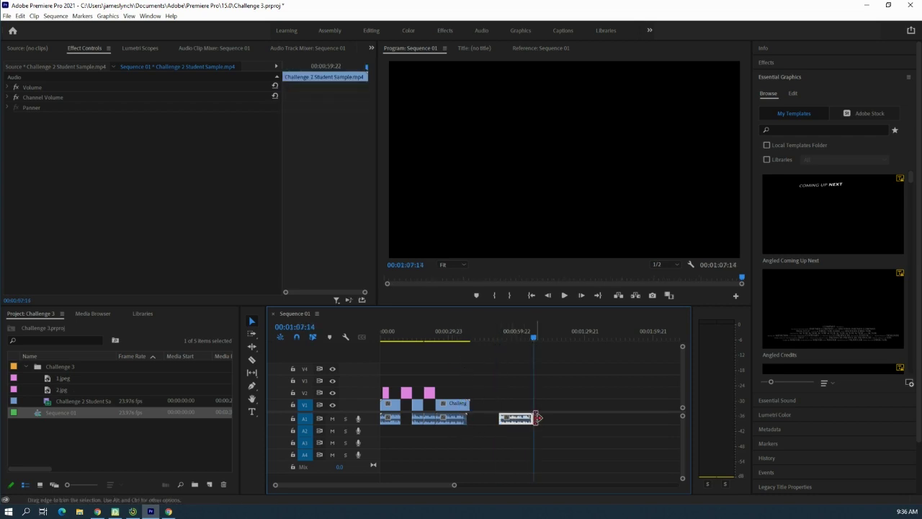
left_click_drag(528, 419, 415, 419)
Enlarge 1.jpeg to about 283% scale and reposition it to about 671.4, 329.4 so it fills the frame
left_click_drag(534, 337, 407, 339)
left_click(407, 394)
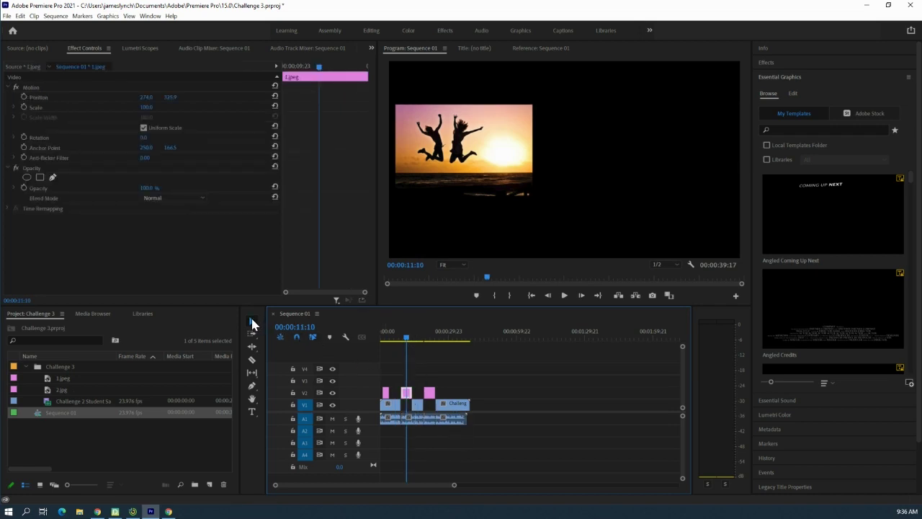
left_click(479, 172)
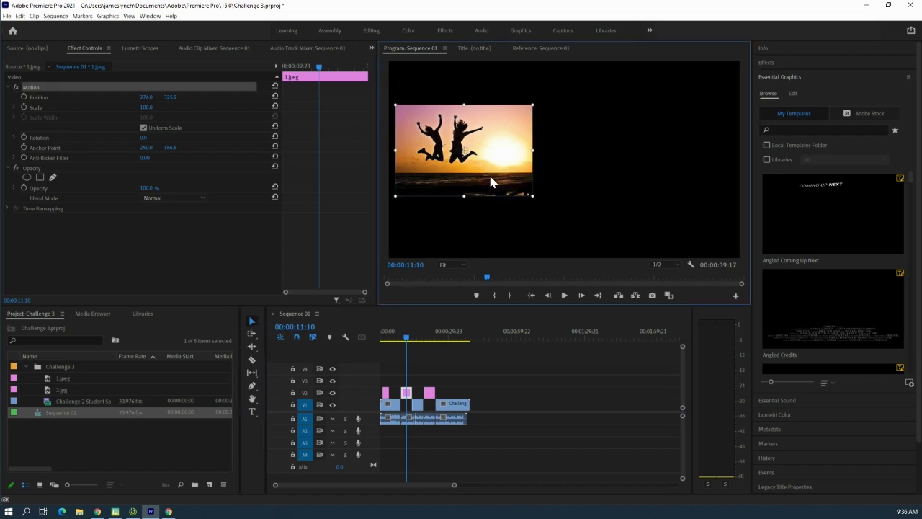
left_click_drag(541, 199, 605, 216)
left_click_drag(545, 190, 582, 179)
left_click_drag(451, 227, 322, 283)
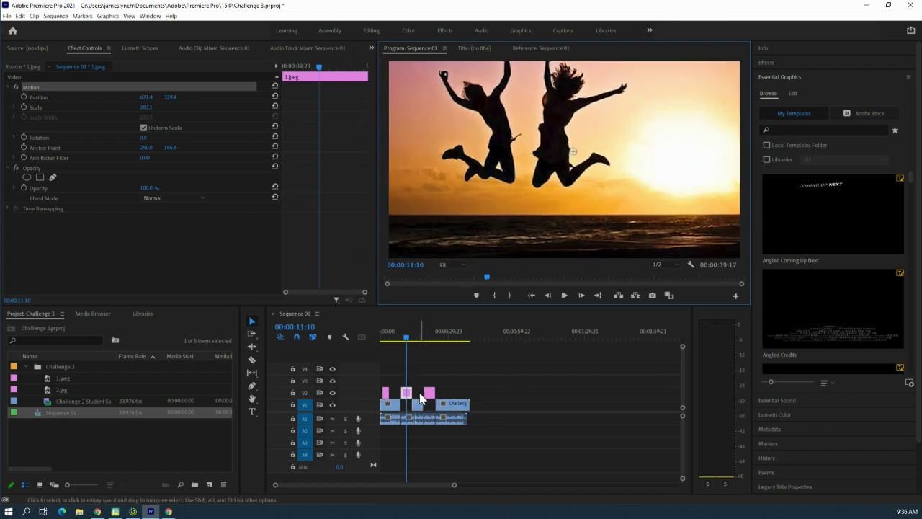
Play the sequence from its start to about 00:00:21:03 to check the title, images and added audio
key("Home")
key("space")
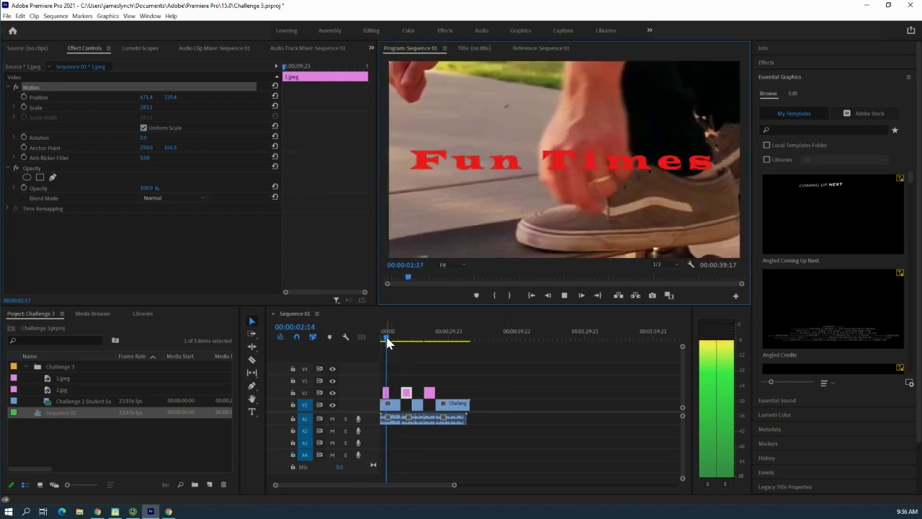
left_click(393, 337)
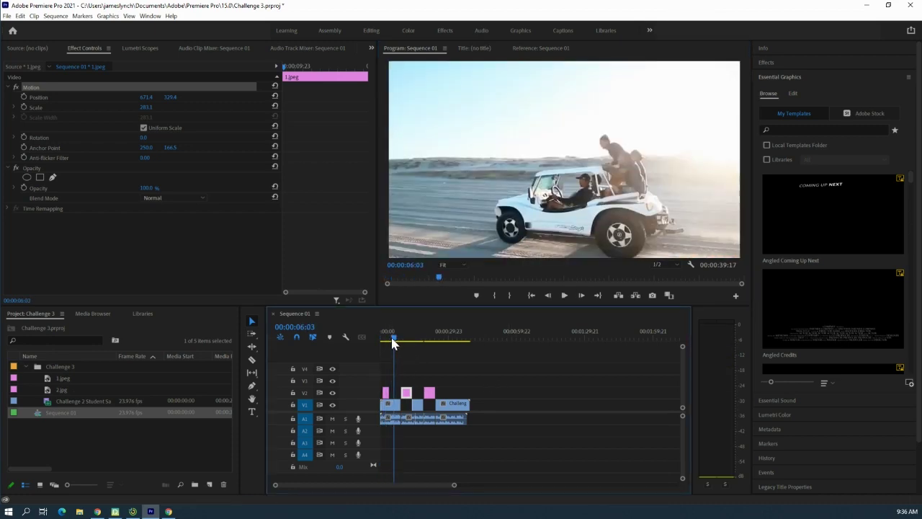
key("space")
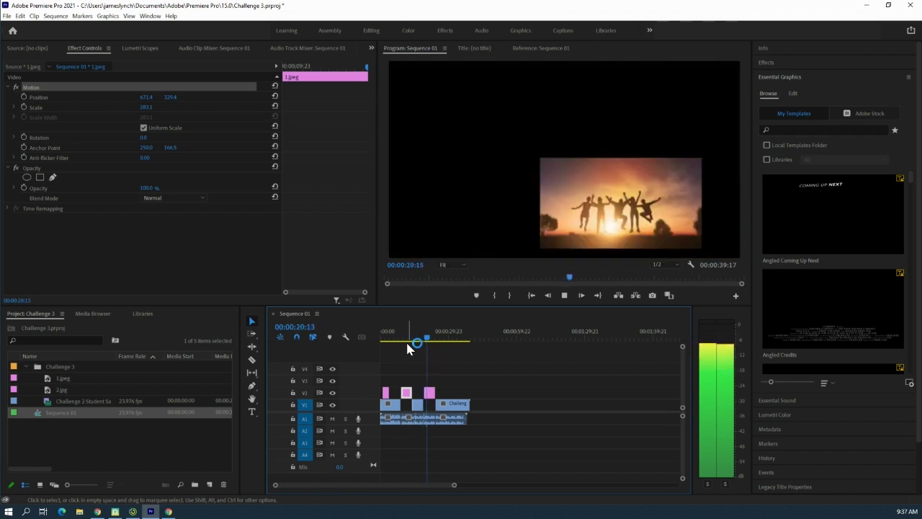
key("space")
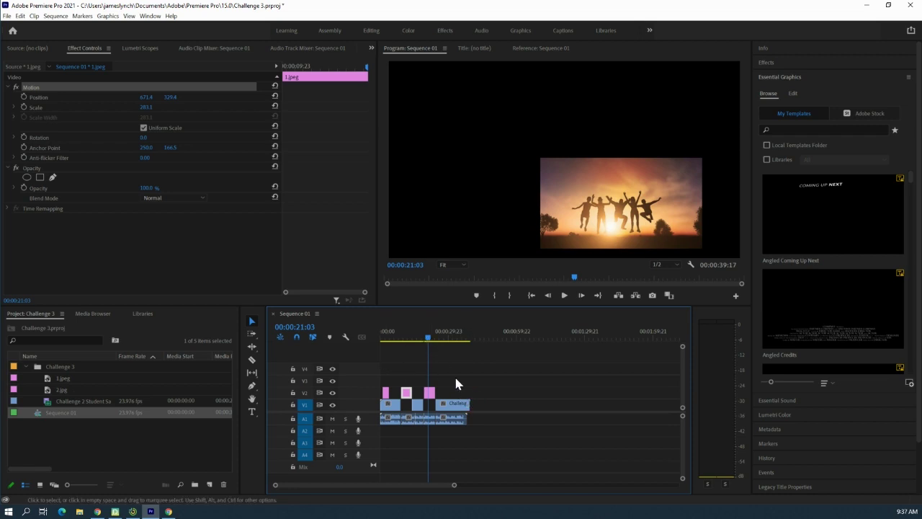
Trim the last V1 clip to end with its audio and mark the sequence's in and out range from 00:00:00:00 to about 00:00:38:11
left_click_drag(465, 404, 463, 404)
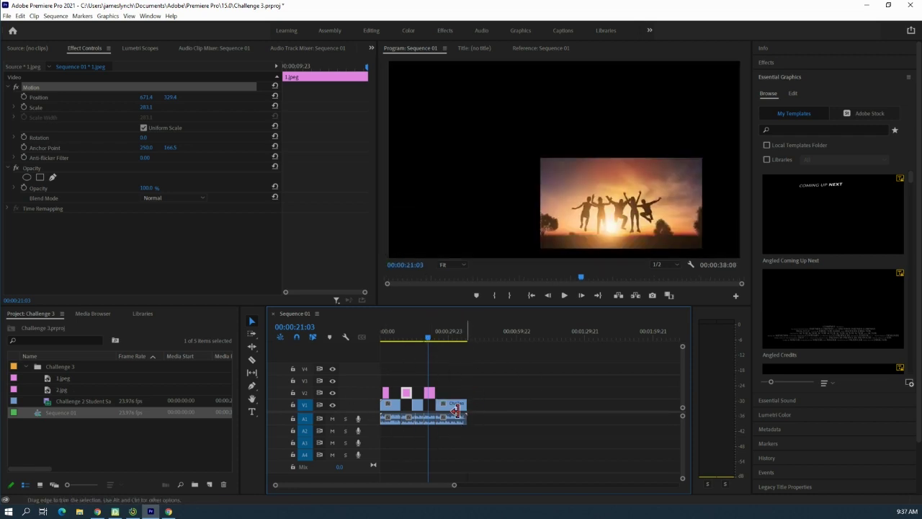
left_click_drag(431, 336, 375, 350)
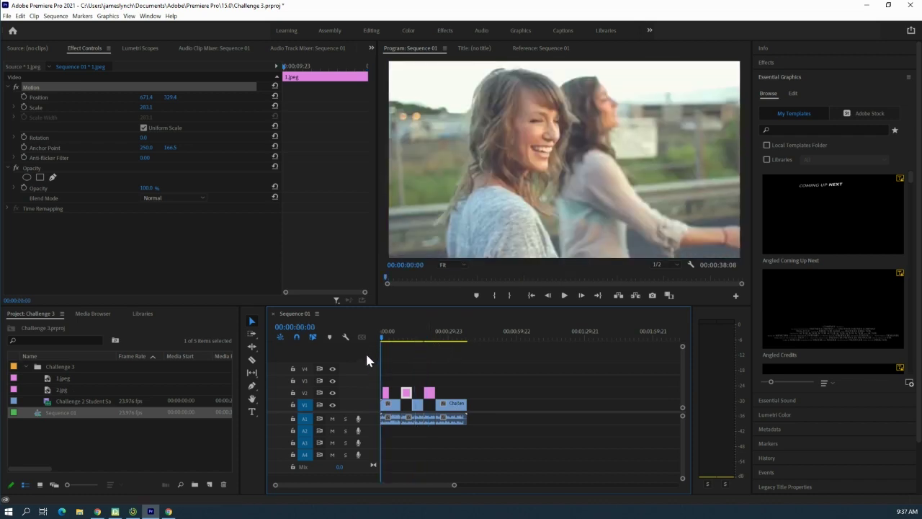
left_click(367, 349)
left_click(466, 336)
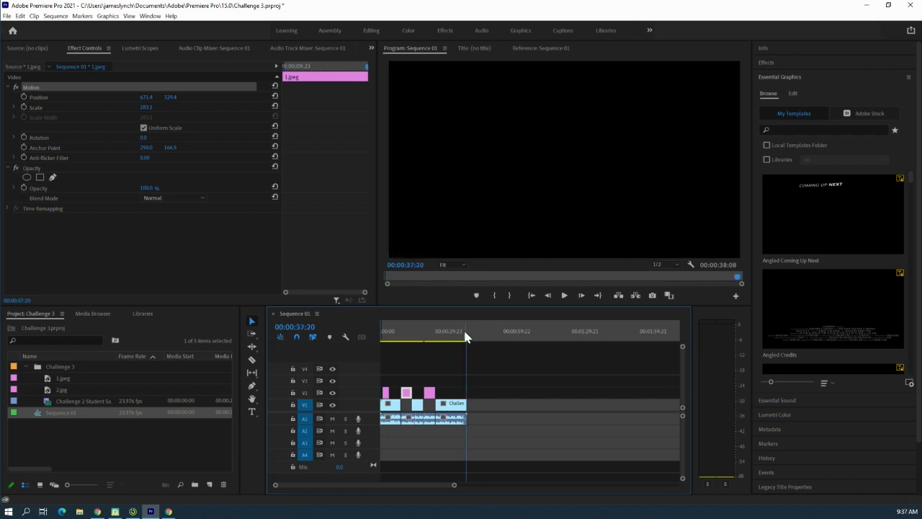
left_click_drag(469, 345, 469, 346)
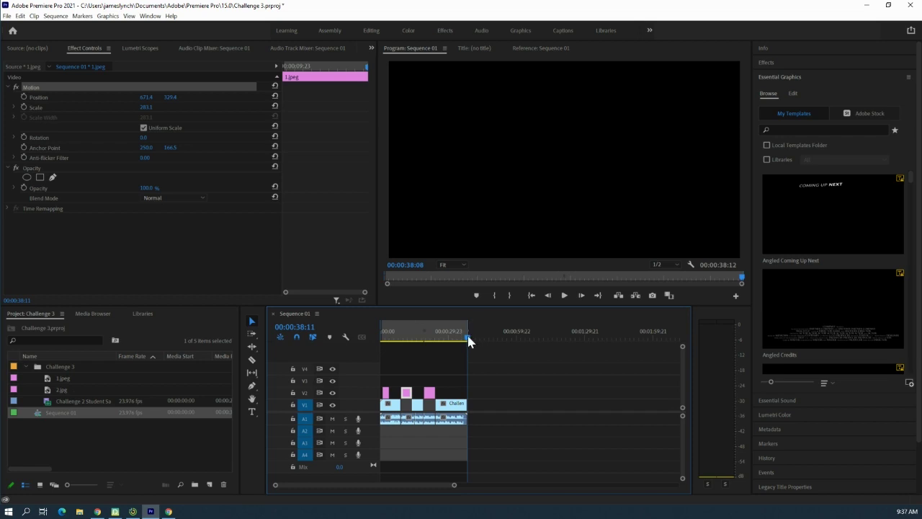
Export the marked range as Sequence 01.mp4 in H.264 format with the Match Source - High bitrate preset
left_click(11, 16)
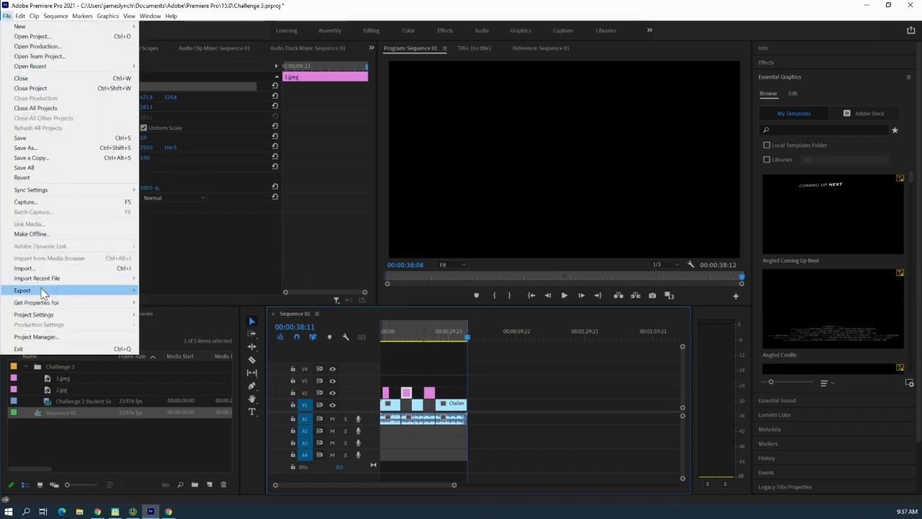
mouse_move(41, 291)
left_click(157, 291)
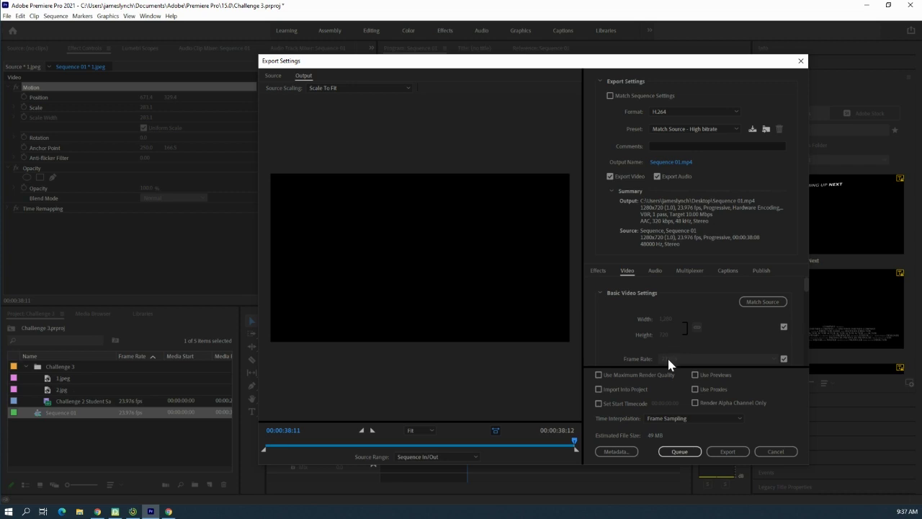
left_click(727, 452)
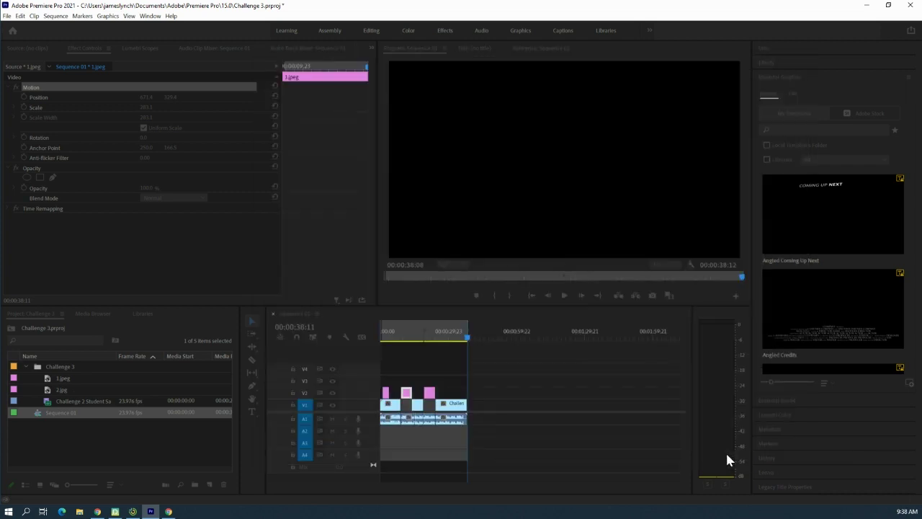